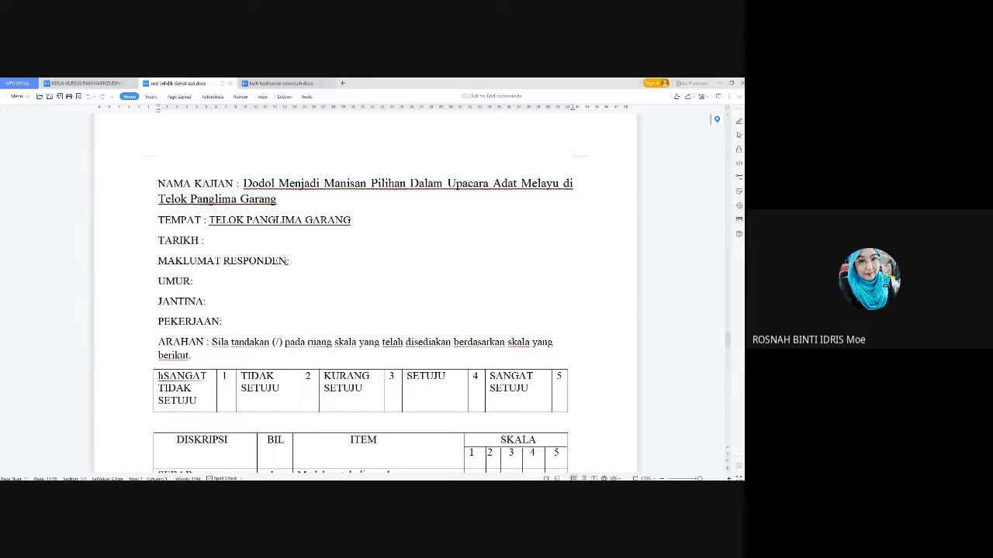
Step: Replace the heading "MAKLUMAT RESPONDEN" above the UMUR line with "DEMOGRAFI RESPONDEN"
{"action": "key", "text": "BackSpace"}
{"action": "key", "text": "BackSpace"}
{"action": "key", "text": "BackSpace"}
{"action": "key", "text": "BackSpace"}
{"action": "key", "text": "BackSpace"}
{"action": "key", "text": "BackSpace"}
{"action": "type", "text": ":"}
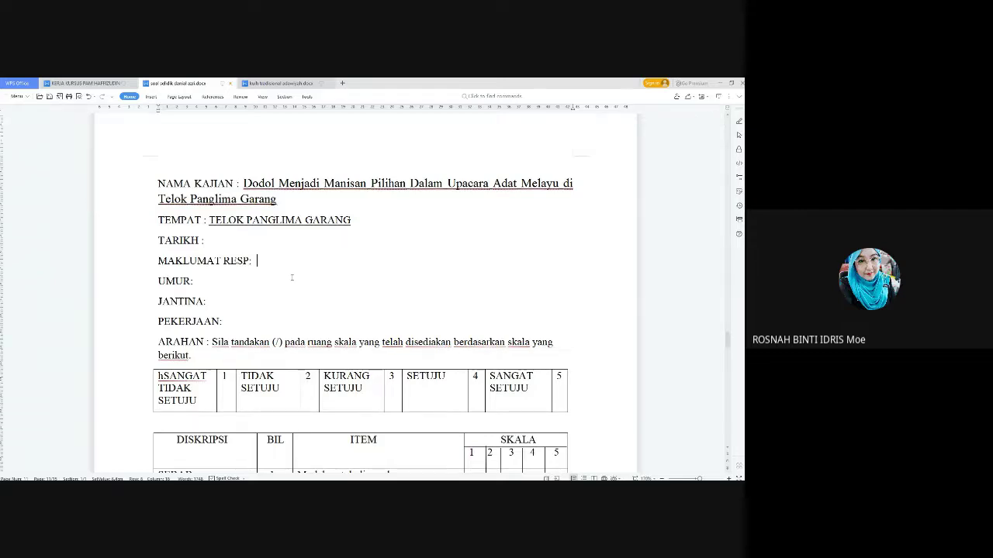
{"action": "key", "text": "BackSpace"}
{"action": "key", "text": "BackSpace"}
{"action": "key", "text": "BackSpace"}
{"action": "key", "text": "BackSpace"}
{"action": "key", "text": "BackSpace"}
{"action": "key", "text": "BackSpace"}
{"action": "key", "text": "BackSpace"}
{"action": "key", "text": "BackSpace"}
{"action": "key", "text": "BackSpace"}
{"action": "key", "text": "BackSpace"}
{"action": "key", "text": "BackSpace"}
{"action": "key", "text": "BackSpace"}
{"action": "key", "text": "BackSpace"}
{"action": "key", "text": "BackSpace"}
{"action": "key", "text": "BackSpace"}
{"action": "type", "text": "dem"}
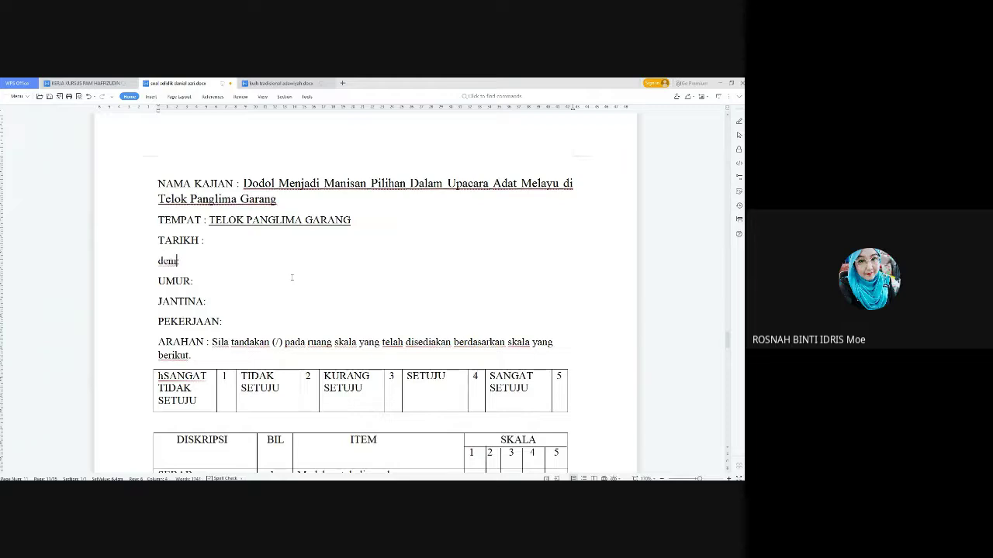
{"action": "type", "text": "ografi"}
{"action": "key", "text": "BackSpace"}
{"action": "key", "text": "BackSpace"}
{"action": "key", "text": "BackSpace"}
{"action": "key", "text": "BackSpace"}
{"action": "key", "text": "BackSpace"}
{"action": "key", "text": "BackSpace"}
{"action": "key", "text": "BackSpace"}
{"action": "key", "text": "BackSpace"}
{"action": "key", "text": "BackSpace"}
{"action": "key", "text": "BackSpace"}
{"action": "type", "text": "DEMOGRAFI RESPO"}
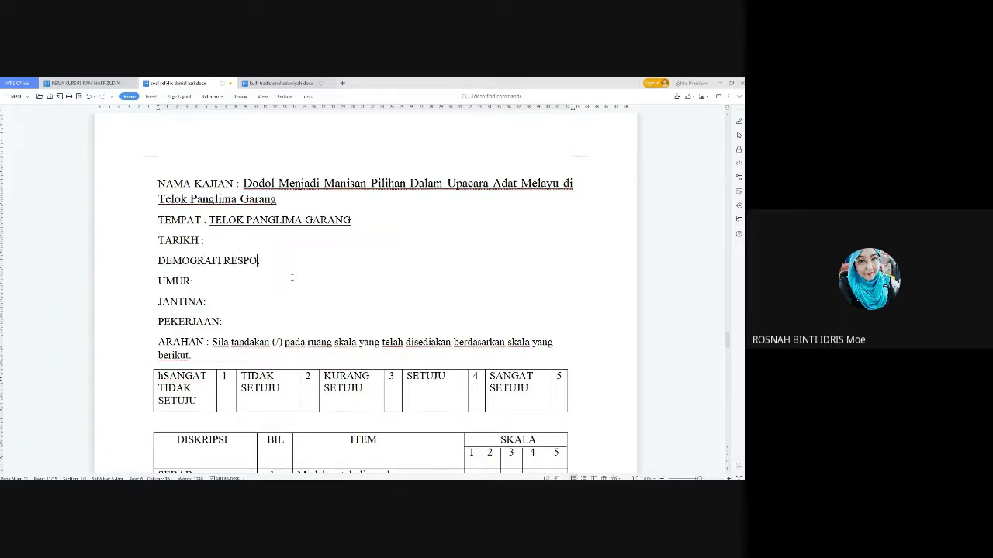
{"action": "type", "text": "NDEN"}
Step: Delete the "PEKERJAAN:" line beneath JANTINA in the respondent details
{"action": "key", "text": "BackSpace"}
{"action": "key", "text": "BackSpace"}
{"action": "key", "text": "BackSpace"}
{"action": "key", "text": "BackSpace"}
{"action": "key", "text": "BackSpace"}
{"action": "key", "text": "BackSpace"}
{"action": "key", "text": "BackSpace"}
{"action": "key", "text": "BackSpace"}
{"action": "key", "text": "BackSpace"}
{"action": "key", "text": "BackSpace"}
{"action": "key", "text": "BackSpace"}
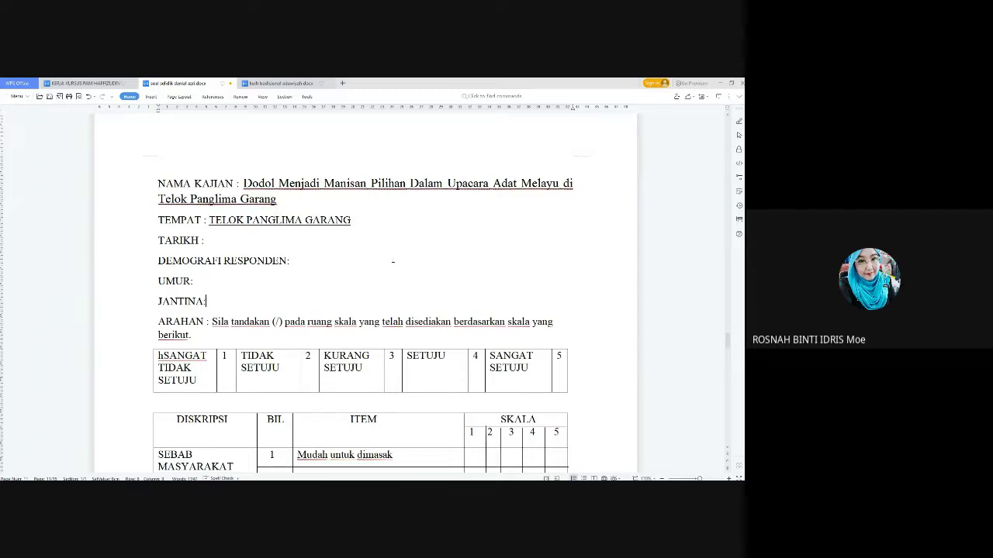
Step: Review the dodol questionnaire from its heading details through the SETUJU scale and the numbered items in both DISKRIPSI sections
{"action": "scroll", "coordinate": [393, 261], "scroll_direction": "down", "scroll_amount": 3}
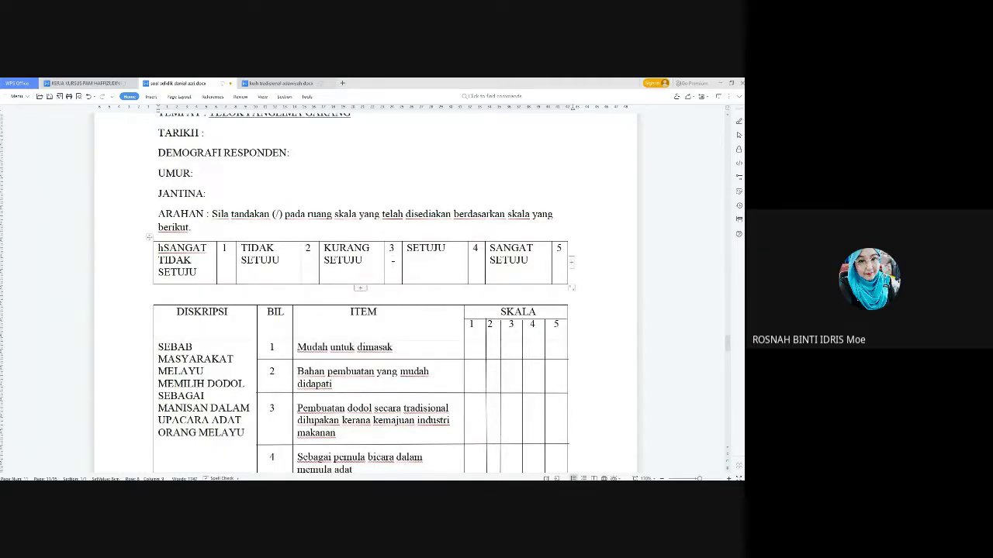
{"action": "scroll", "coordinate": [360, 293], "scroll_direction": "down", "scroll_amount": 8}
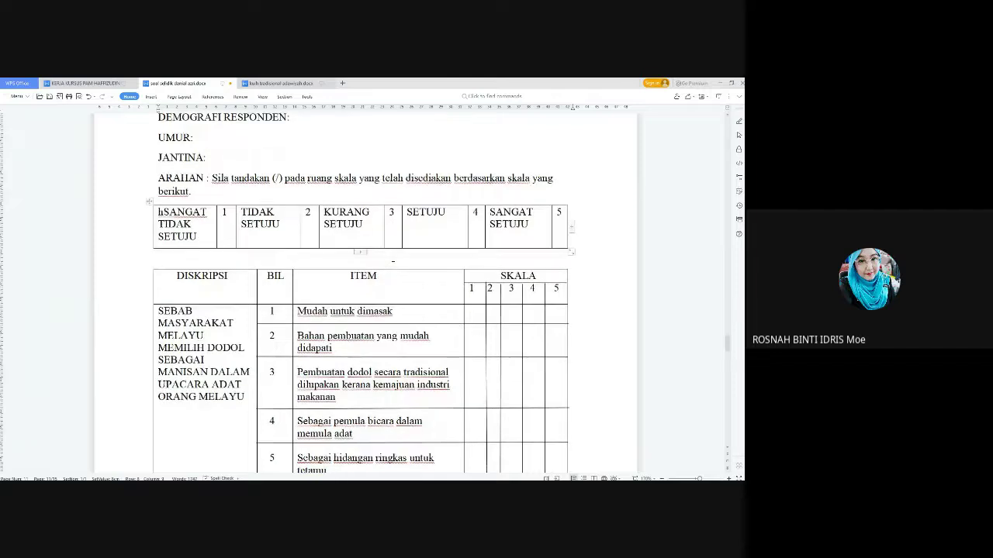
{"action": "scroll", "coordinate": [392, 259], "scroll_direction": "down", "scroll_amount": 5}
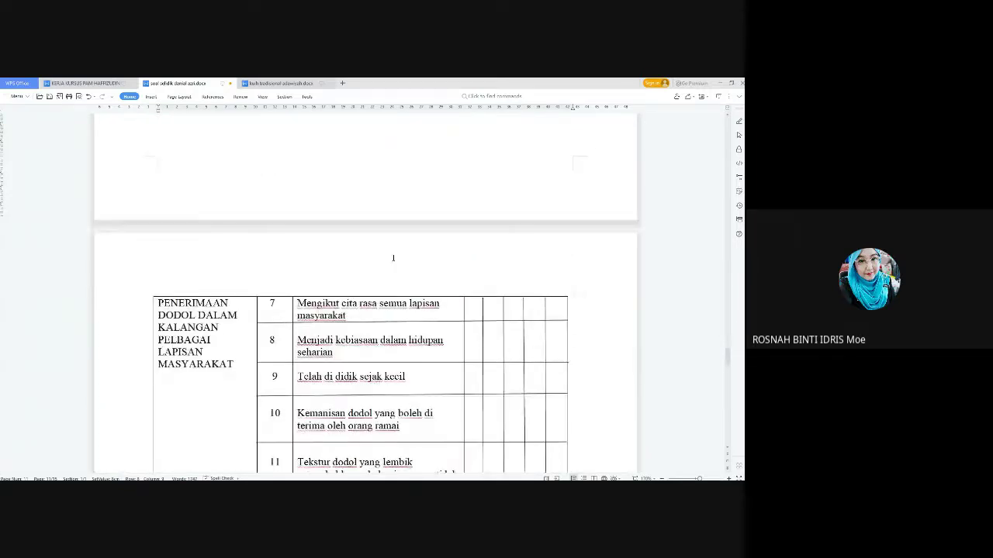
{"action": "scroll", "coordinate": [393, 259], "scroll_direction": "up", "scroll_amount": 5}
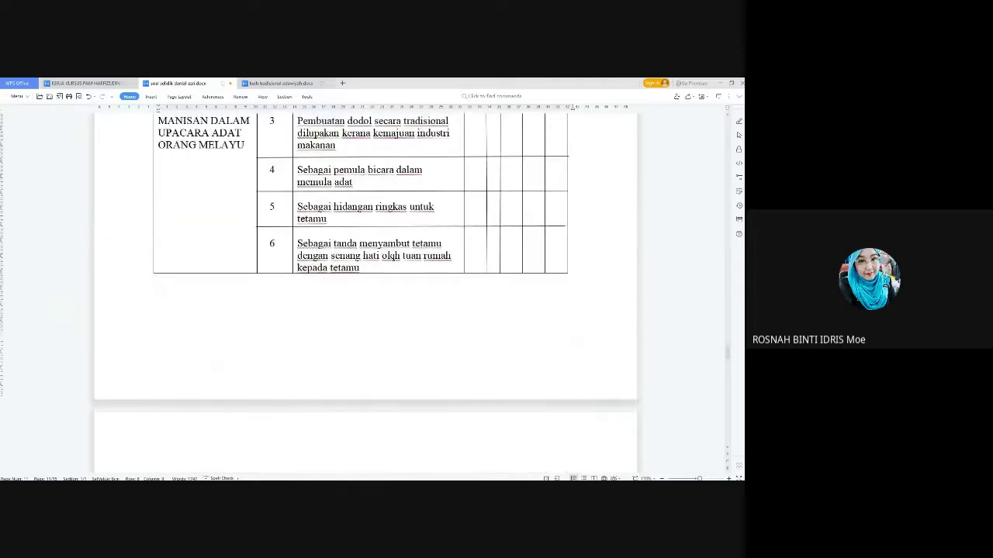
{"action": "scroll", "coordinate": [393, 258], "scroll_direction": "up", "scroll_amount": 7}
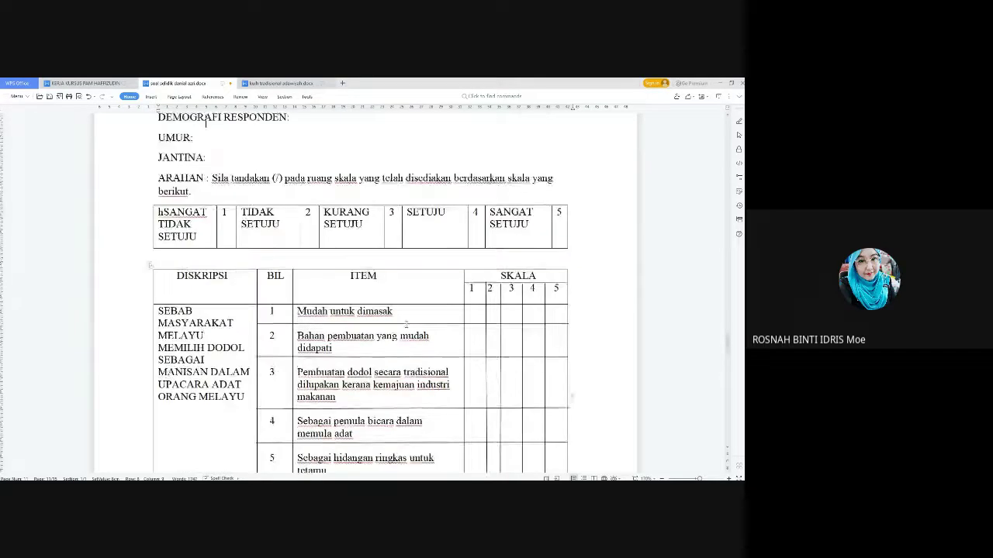
{"action": "scroll", "coordinate": [406, 324], "scroll_direction": "up", "scroll_amount": 4}
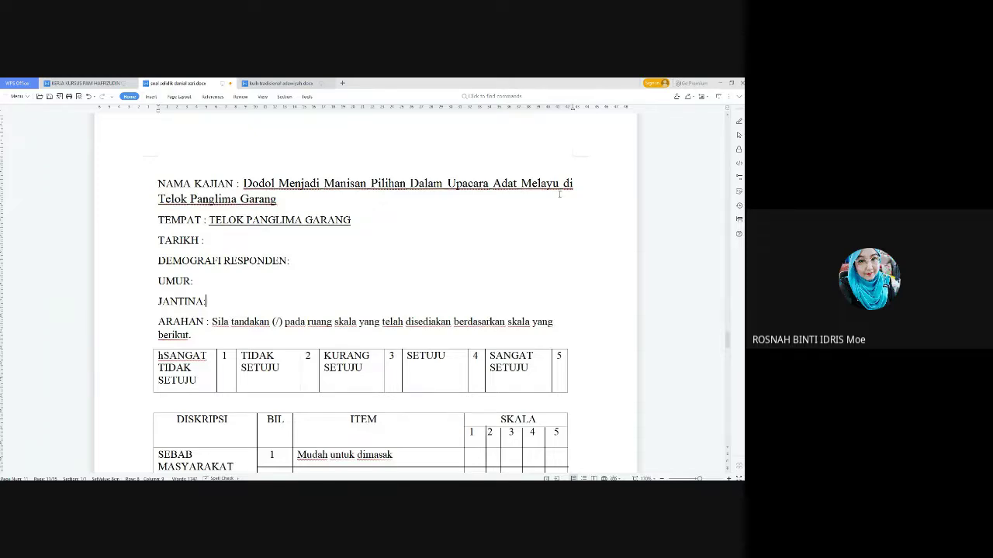
{"action": "scroll", "coordinate": [548, 202], "scroll_direction": "down", "scroll_amount": 5}
{"action": "scroll", "coordinate": [485, 277], "scroll_direction": "down", "scroll_amount": 10}
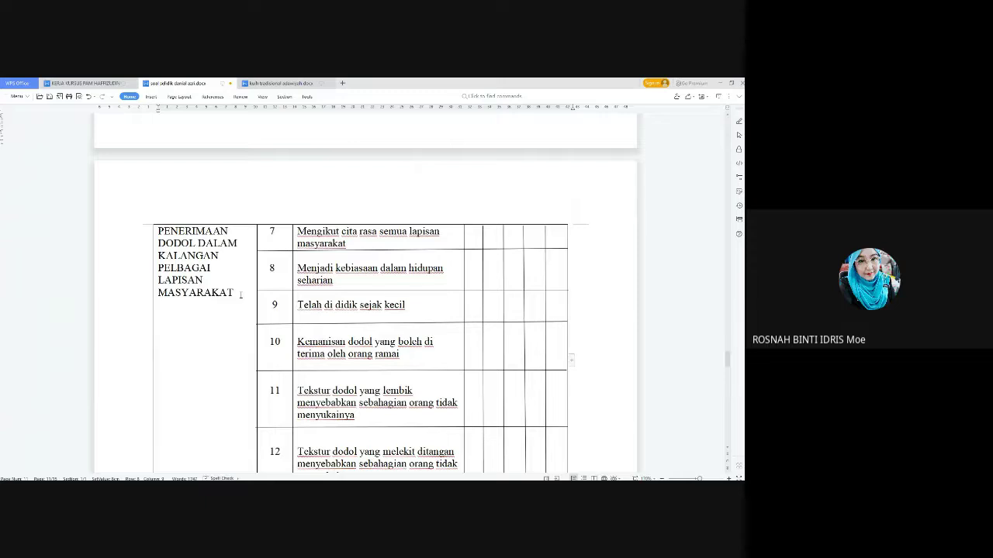
{"action": "scroll", "coordinate": [240, 295], "scroll_direction": "up", "scroll_amount": 5}
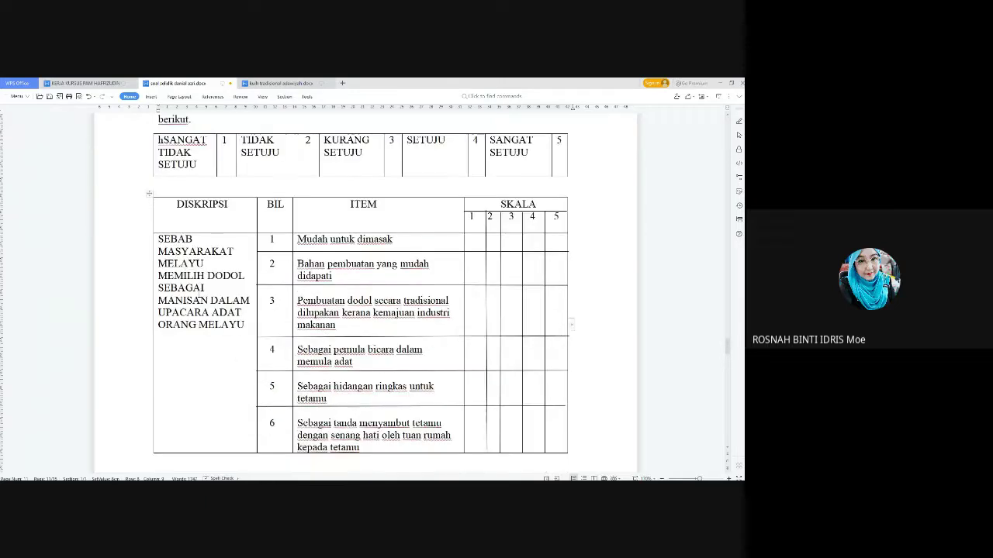
{"action": "scroll", "coordinate": [200, 300], "scroll_direction": "up", "scroll_amount": 3}
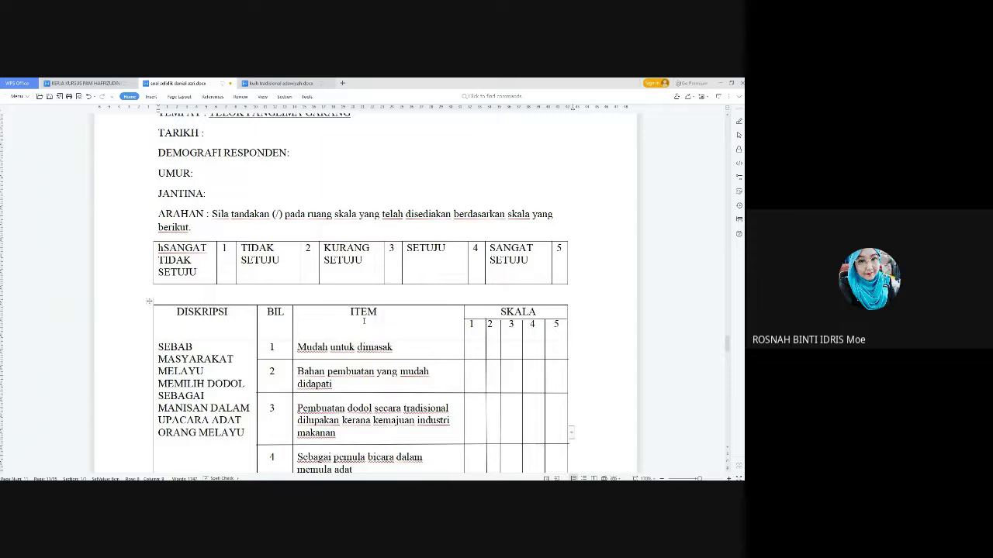
{"action": "scroll", "coordinate": [363, 319], "scroll_direction": "up", "scroll_amount": 3}
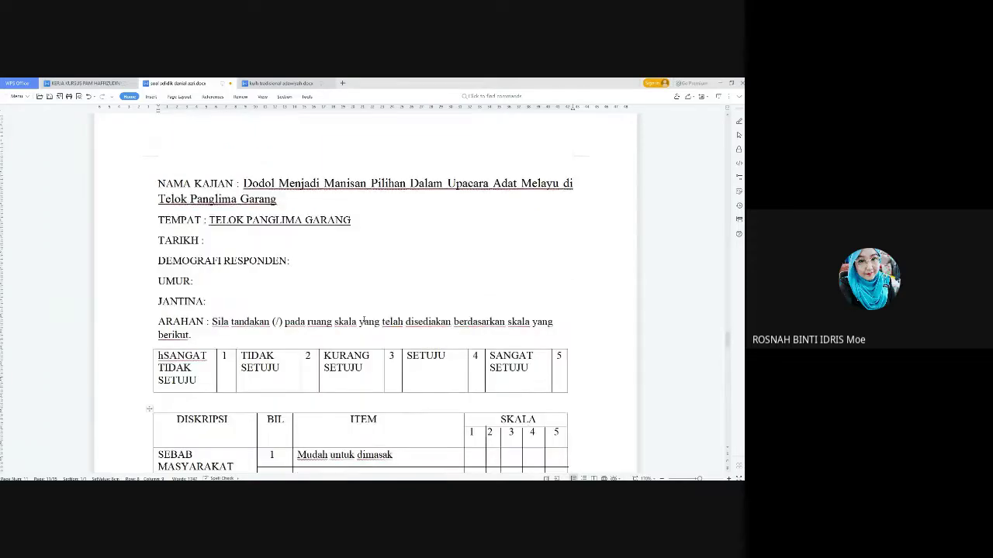
{"action": "scroll", "coordinate": [361, 321], "scroll_direction": "down", "scroll_amount": 4}
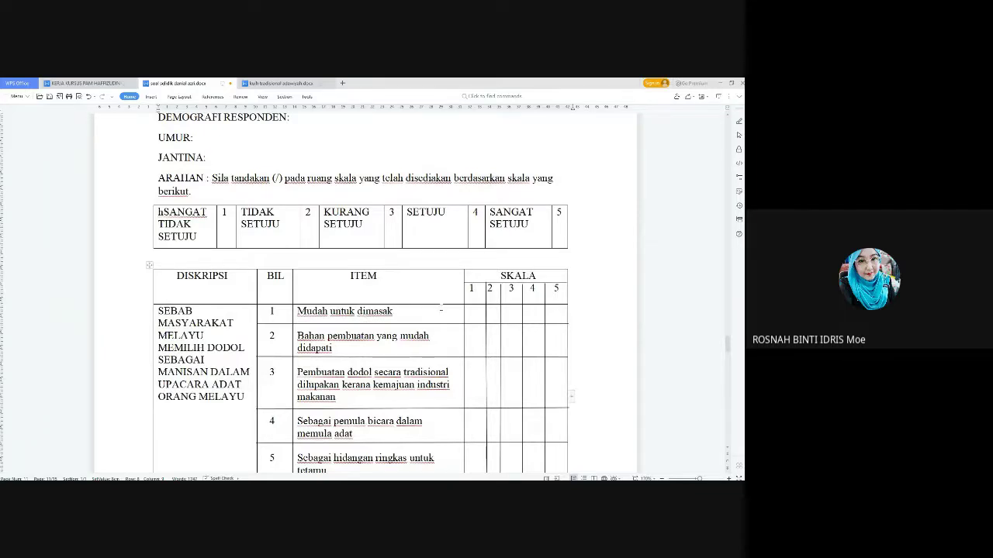
{"action": "scroll", "coordinate": [441, 310], "scroll_direction": "up", "scroll_amount": 3}
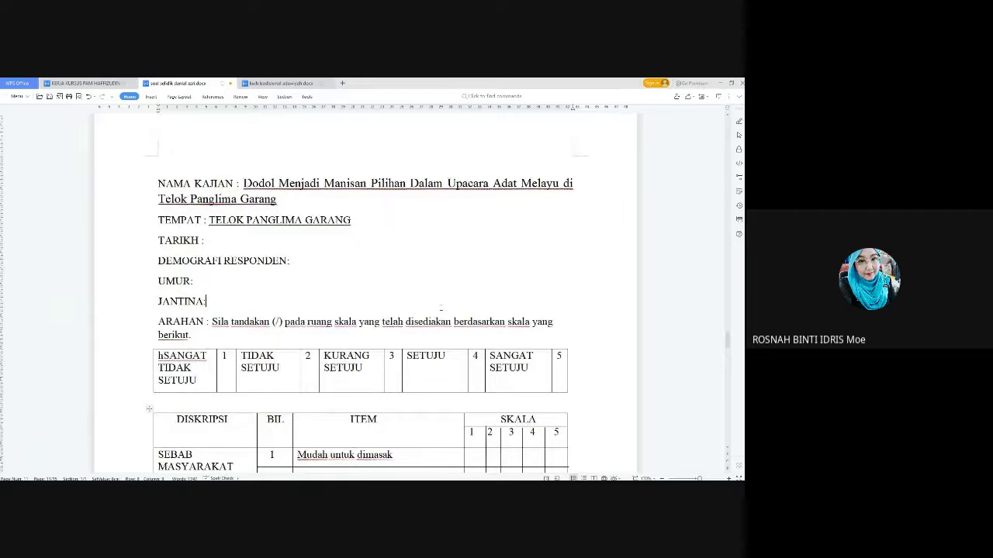
{"action": "scroll", "coordinate": [440, 308], "scroll_direction": "down", "scroll_amount": 3}
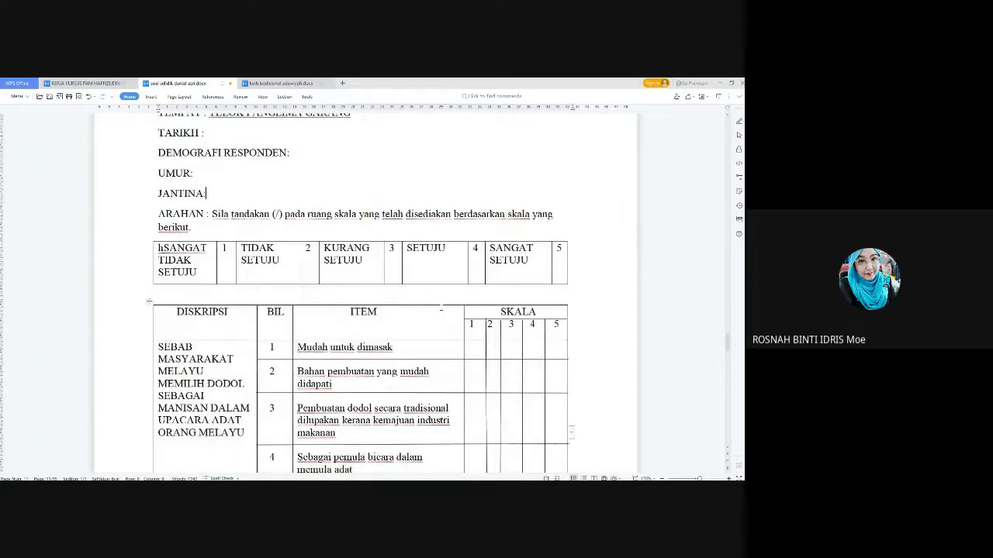
{"action": "scroll", "coordinate": [441, 309], "scroll_direction": "down", "scroll_amount": 9}
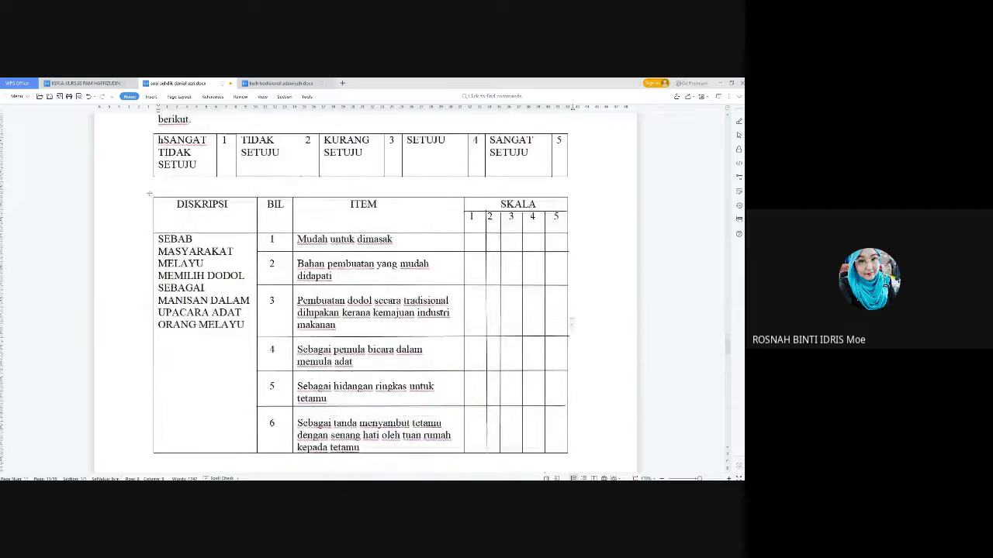
{"action": "scroll", "coordinate": [440, 308], "scroll_direction": "up", "scroll_amount": 14}
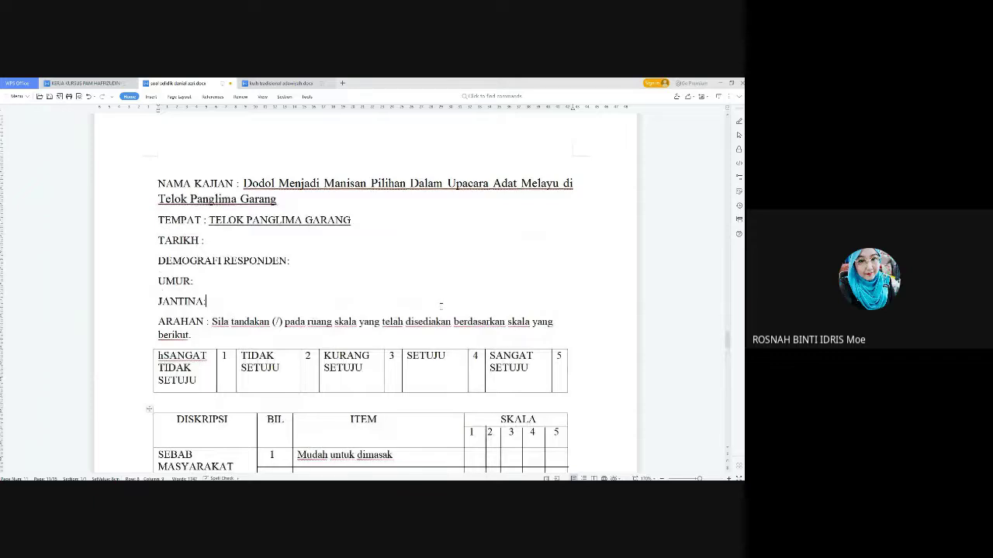
{"action": "scroll", "coordinate": [440, 306], "scroll_direction": "down", "scroll_amount": 6}
{"action": "scroll", "coordinate": [441, 312], "scroll_direction": "down", "scroll_amount": 10}
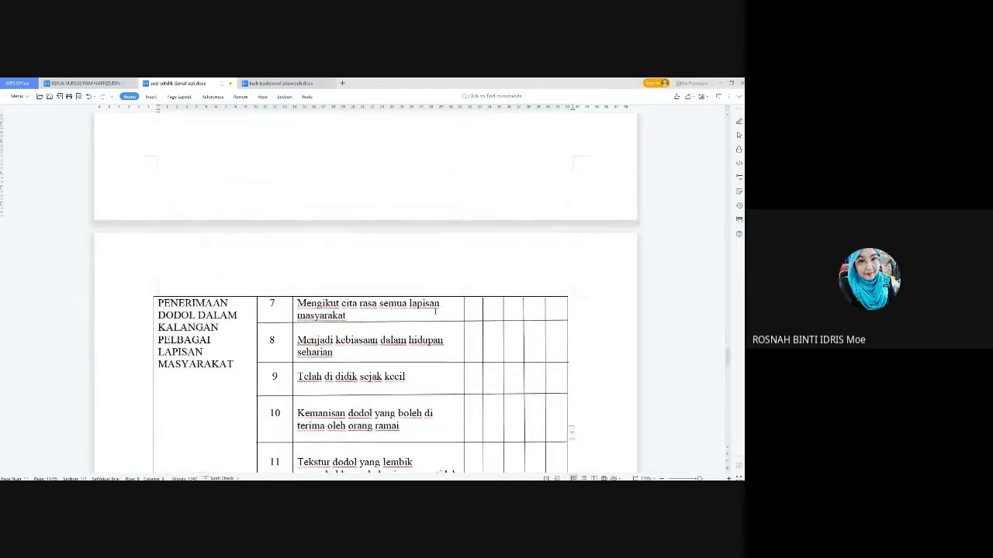
{"action": "scroll", "coordinate": [435, 311], "scroll_direction": "up", "scroll_amount": 10}
{"action": "scroll", "coordinate": [436, 310], "scroll_direction": "up", "scroll_amount": 5}
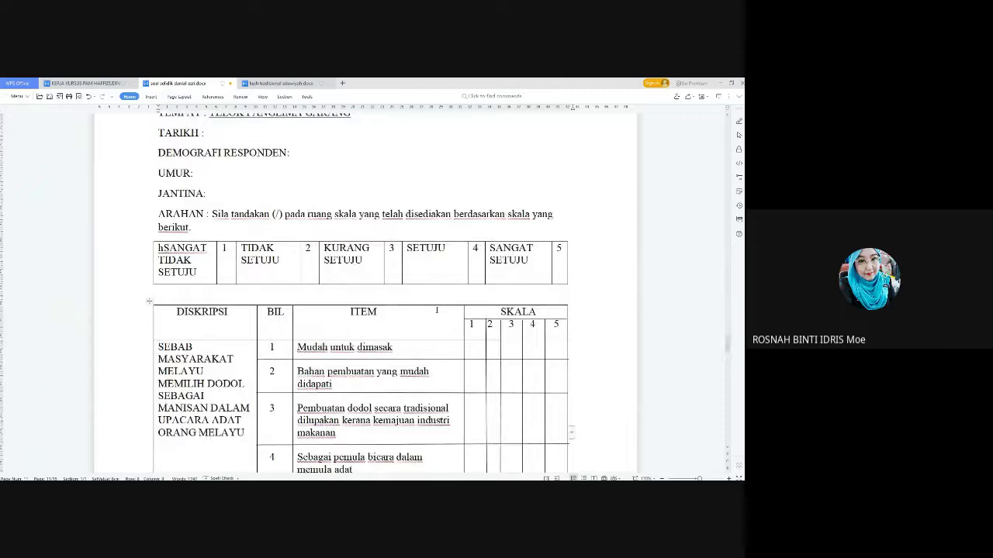
{"action": "scroll", "coordinate": [437, 311], "scroll_direction": "up", "scroll_amount": 5}
{"action": "scroll", "coordinate": [436, 310], "scroll_direction": "down", "scroll_amount": 4}
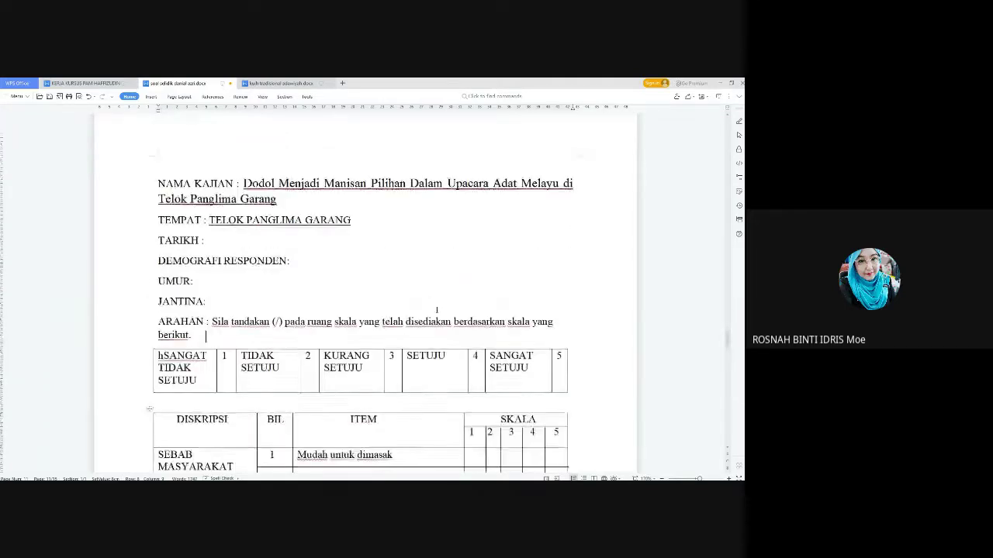
{"action": "scroll", "coordinate": [437, 309], "scroll_direction": "down", "scroll_amount": 2}
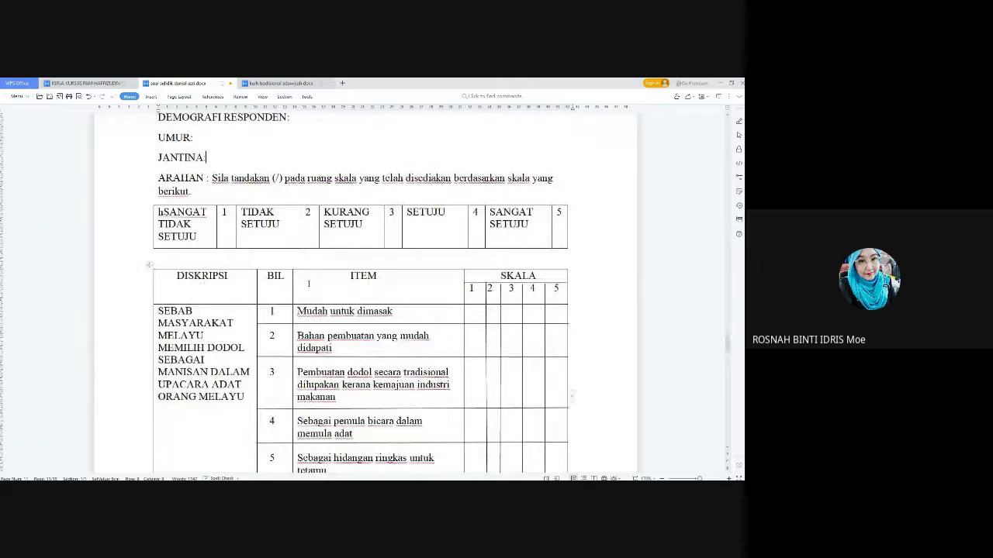
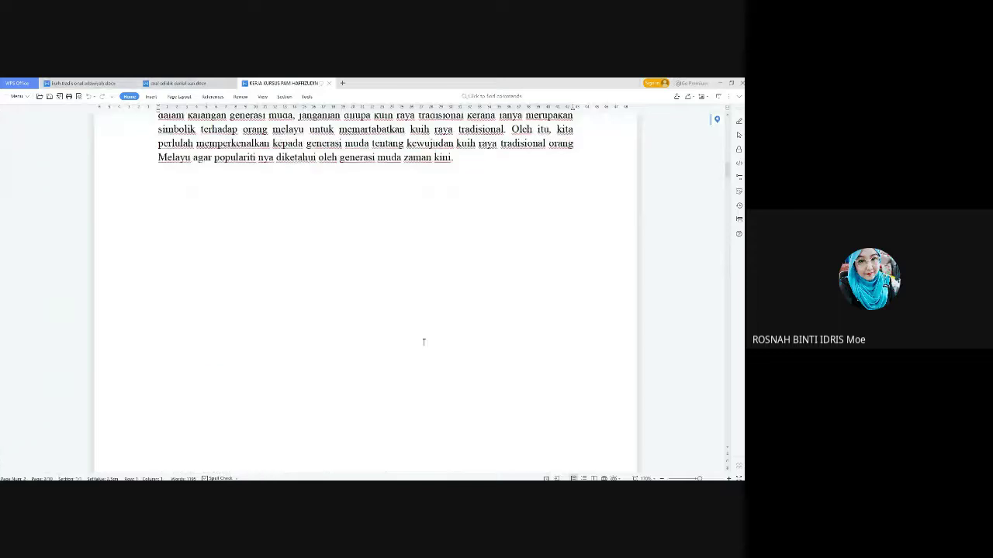
Step: Remove the "Tempat tinggal:" field from the respondent details above BAHAGIAN B in the traditional kuih raya questionnaire
{"action": "scroll", "coordinate": [423, 340], "scroll_direction": "down", "scroll_amount": 20}
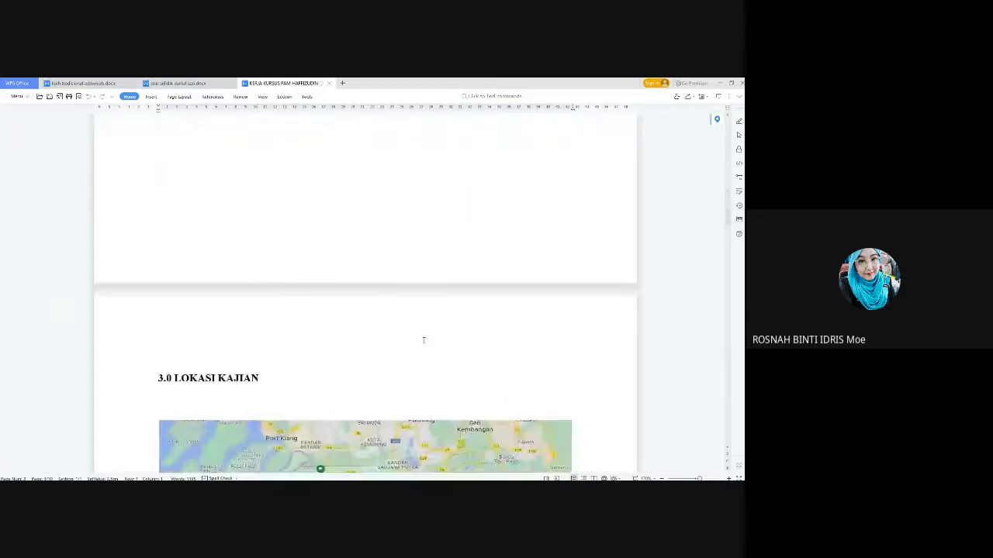
{"action": "scroll", "coordinate": [421, 339], "scroll_direction": "down", "scroll_amount": 20}
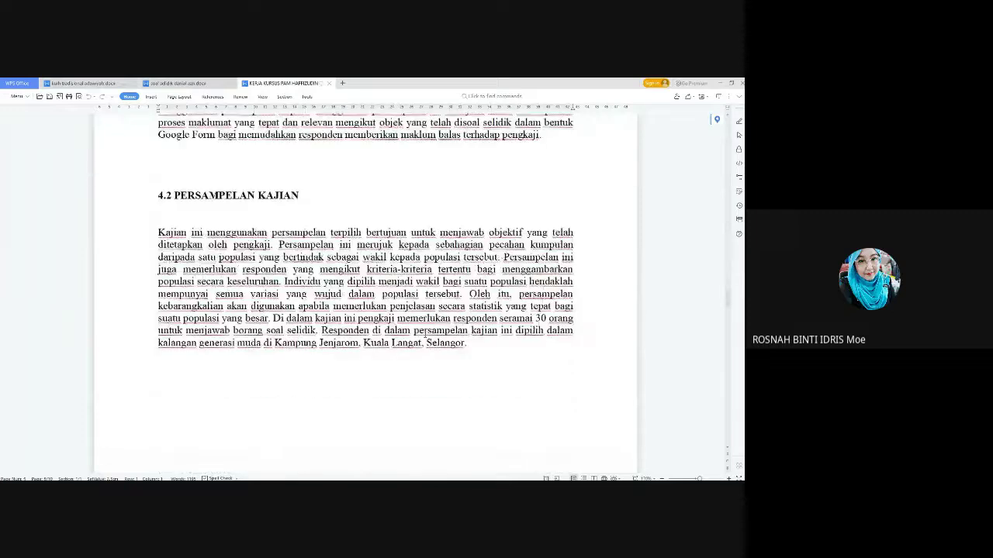
{"action": "scroll", "coordinate": [425, 334], "scroll_direction": "down", "scroll_amount": 10}
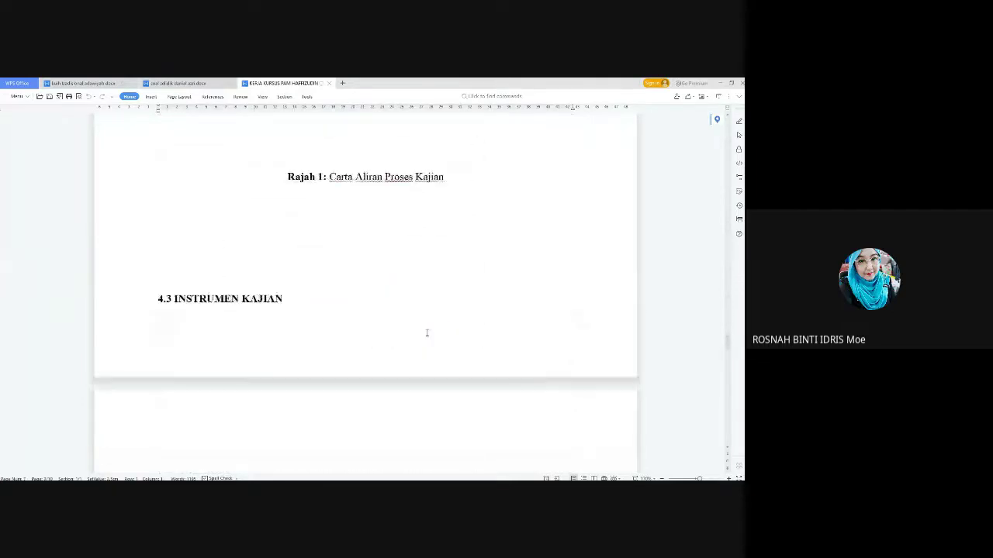
{"action": "scroll", "coordinate": [427, 332], "scroll_direction": "down", "scroll_amount": 20}
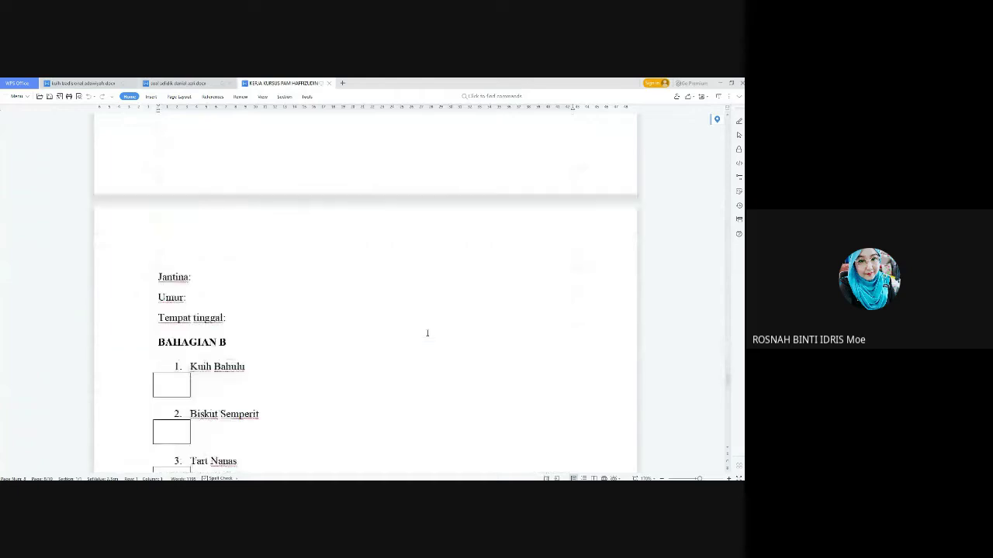
{"action": "scroll", "coordinate": [426, 333], "scroll_direction": "down", "scroll_amount": 4}
{"action": "scroll", "coordinate": [426, 332], "scroll_direction": "up", "scroll_amount": 3}
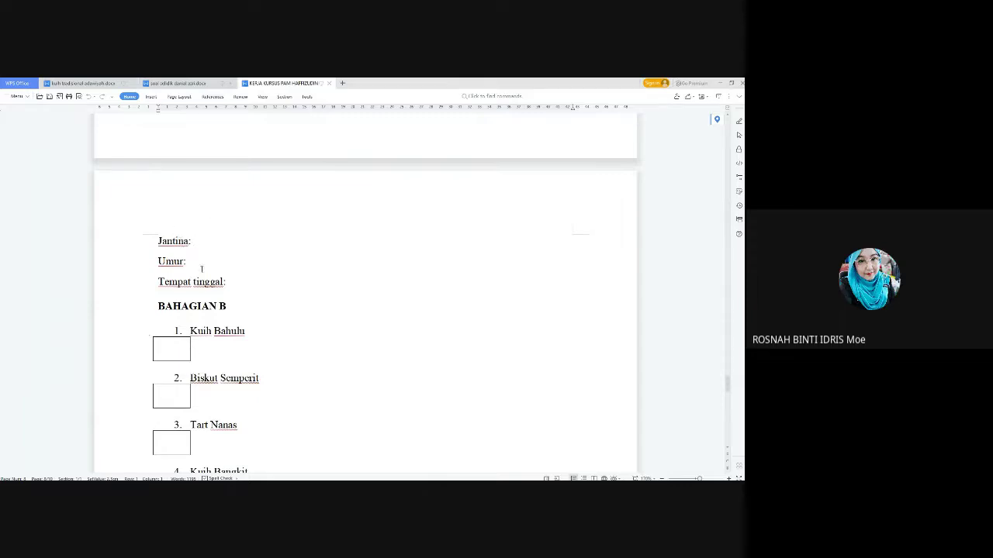
{"action": "left_click", "coordinate": [230, 282]}
{"action": "key", "text": "BackSpace"}
{"action": "key", "text": "BackSpace"}
{"action": "key", "text": "BackSpace"}
{"action": "key", "text": "BackSpace"}
{"action": "key", "text": "BackSpace"}
{"action": "key", "text": "BackSpace"}
{"action": "key", "text": "BackSpace"}
{"action": "key", "text": "BackSpace"}
{"action": "key", "text": "BackSpace"}
{"action": "key", "text": "BackSpace"}
{"action": "key", "text": "BackSpace"}
{"action": "key", "text": "BackSpace"}
{"action": "key", "text": "BackSpace"}
{"action": "key", "text": "BackSpace"}
{"action": "key", "text": "BackSpace"}
{"action": "key", "text": "BackSpace"}
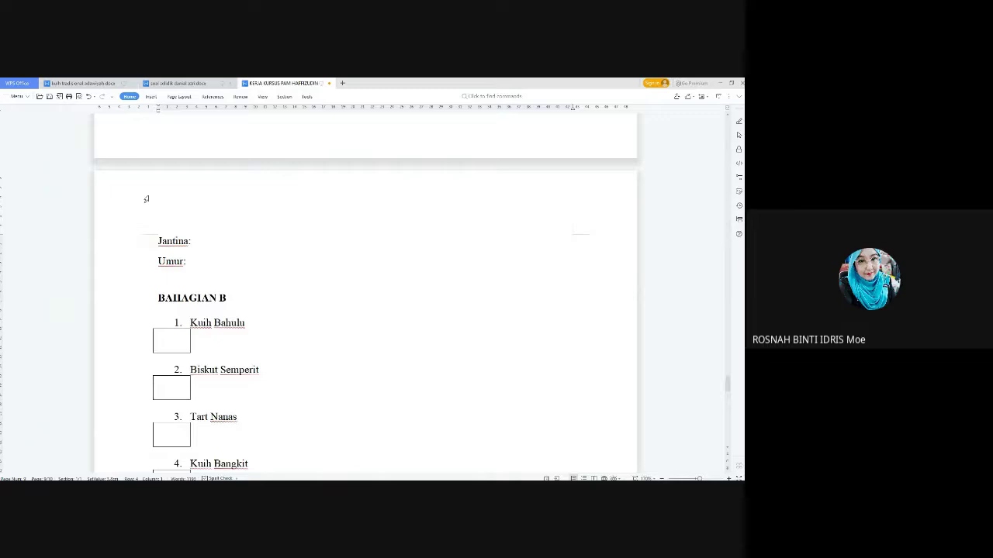
Step: Insert the heading "Demografi responden" on its own line above the Jantina field
{"action": "left_click", "coordinate": [178, 241]}
{"action": "left_click", "coordinate": [157, 240]}
{"action": "key", "text": "Return"}
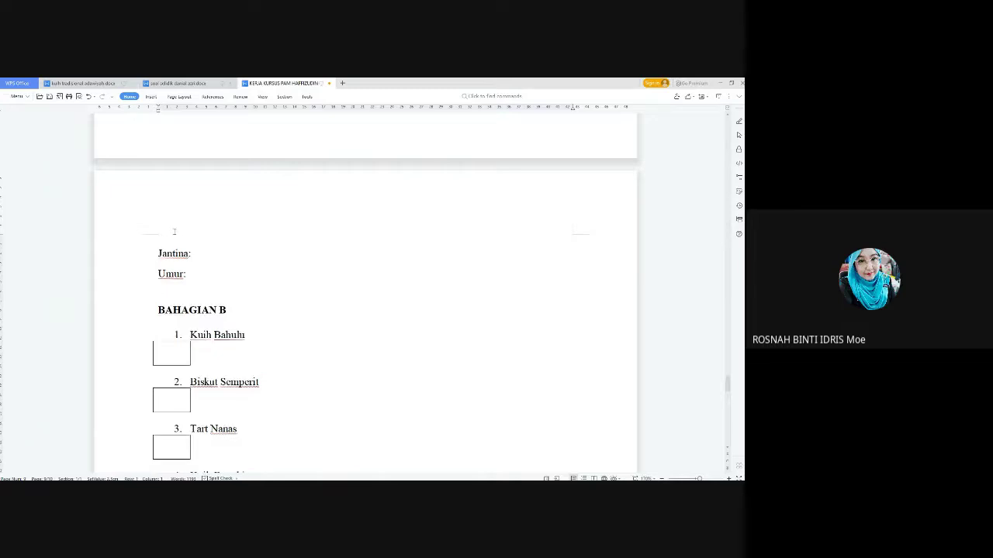
{"action": "type", "text": "Demografi responden"}
{"action": "key", "text": "Return"}
Step: Add an "Arahan :" line between the Umur field and BAHAGIAN B, keeping the BAHAGIAN B heading on a separate line
{"action": "scroll", "coordinate": [392, 359], "scroll_direction": "down", "scroll_amount": 3}
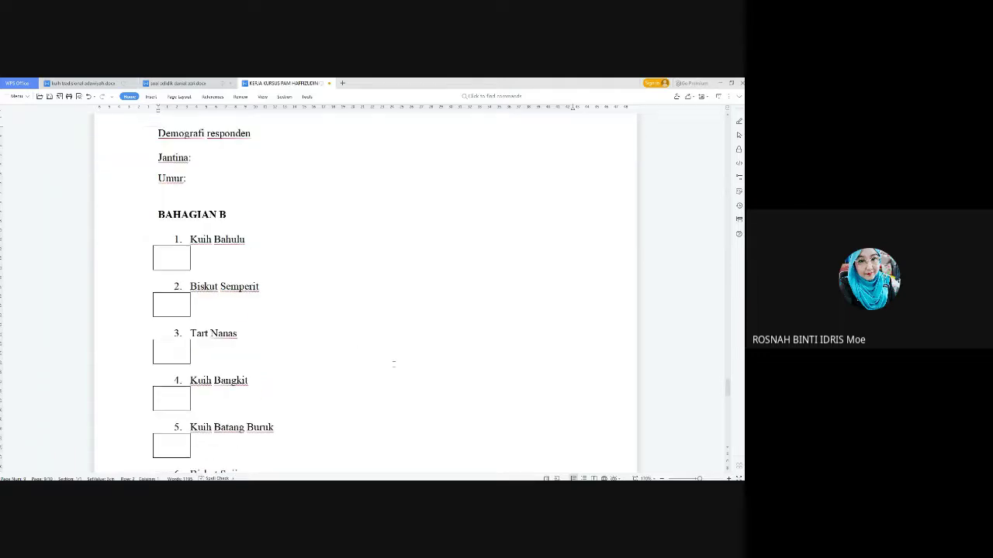
{"action": "left_click", "coordinate": [185, 198]}
{"action": "type", "text": "Arahan :"}
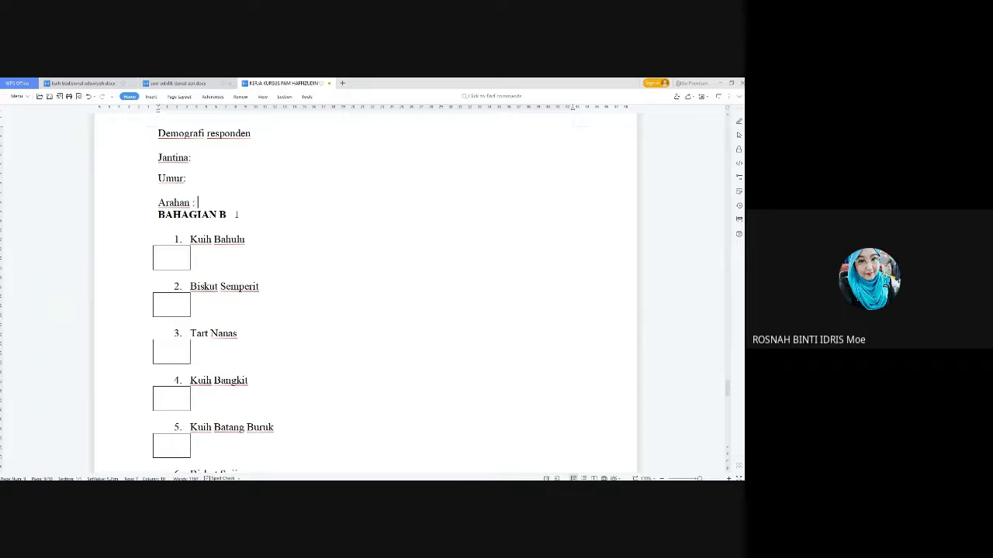
{"action": "key", "text": "Return"}
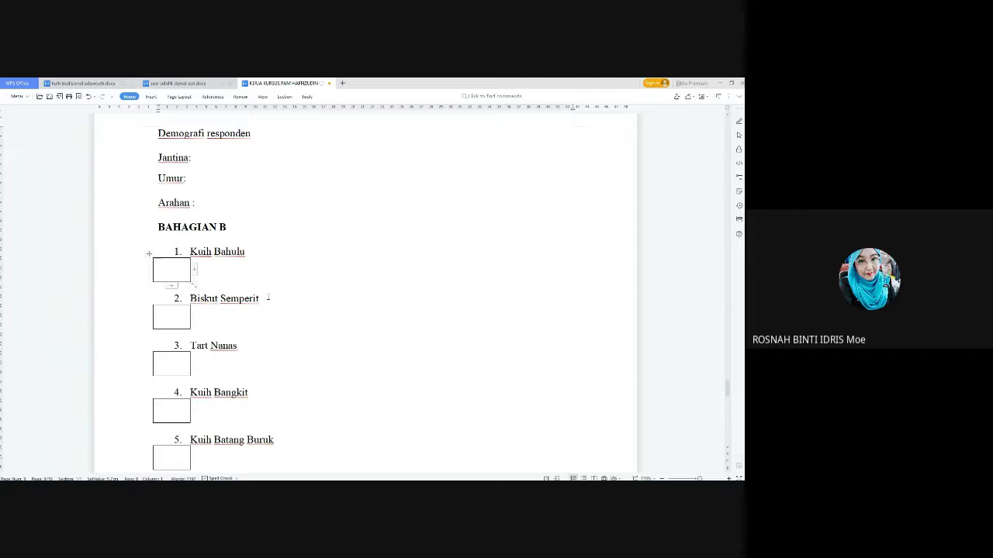
{"action": "left_click", "coordinate": [319, 274]}
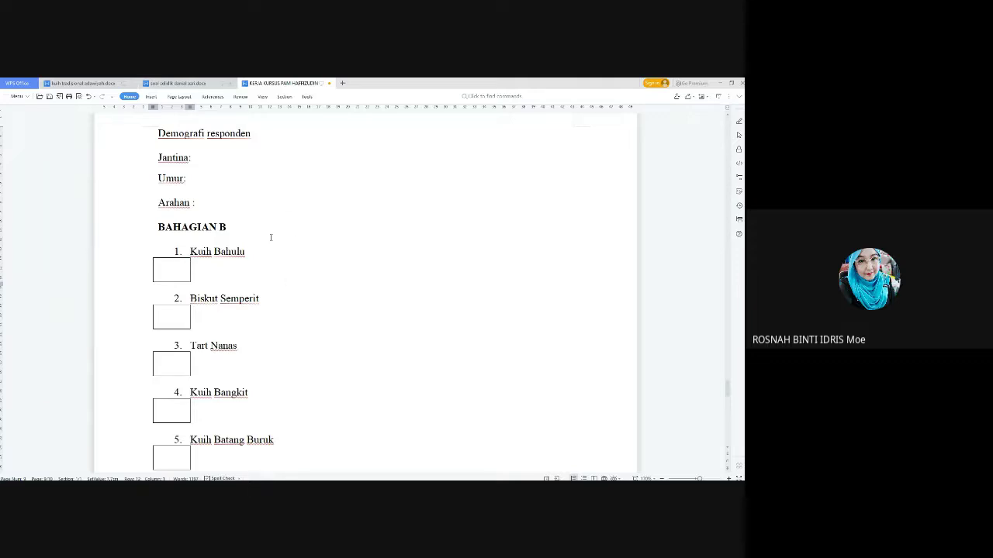
Step: Examine the BAHAGIAN B kuih list with its answer boxes, the ARAHAN line and the five-point Setuju scale
{"action": "scroll", "coordinate": [305, 376], "scroll_direction": "down", "scroll_amount": 5}
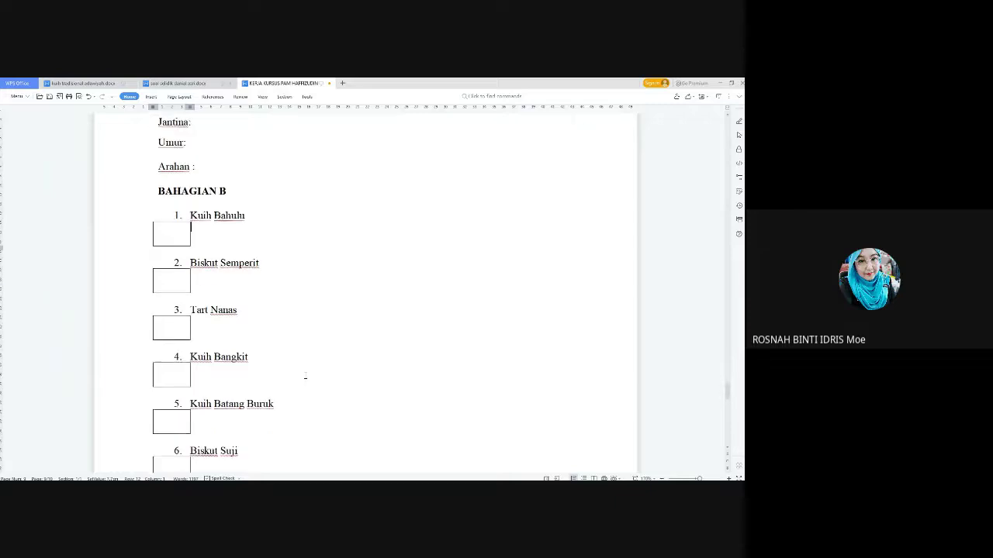
{"action": "scroll", "coordinate": [305, 377], "scroll_direction": "down", "scroll_amount": 3}
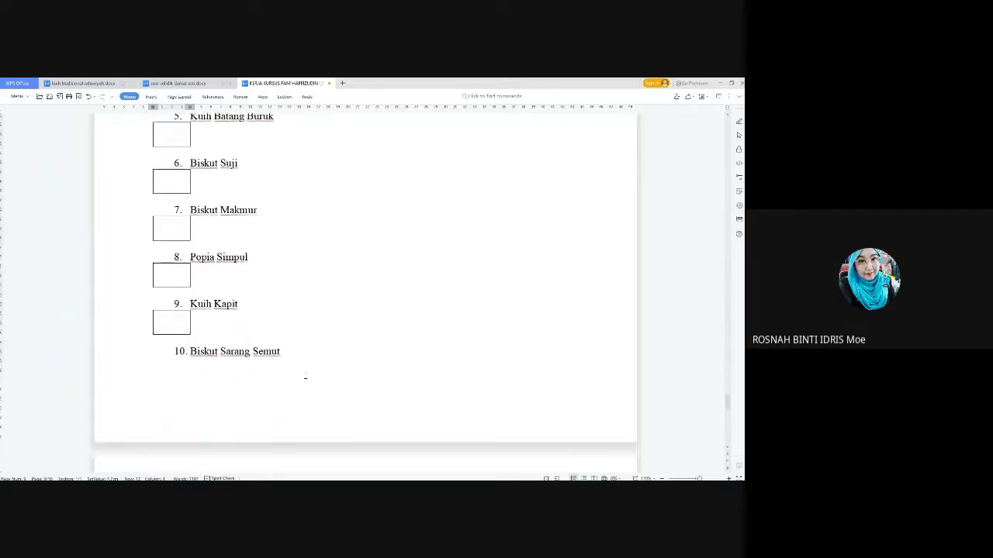
{"action": "scroll", "coordinate": [305, 376], "scroll_direction": "up", "scroll_amount": 10}
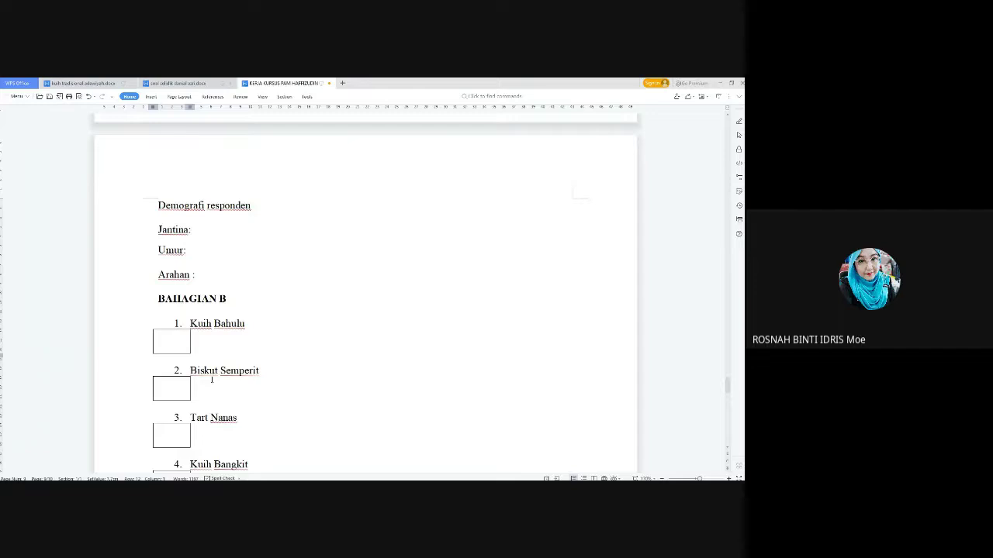
{"action": "scroll", "coordinate": [227, 378], "scroll_direction": "down", "scroll_amount": 5}
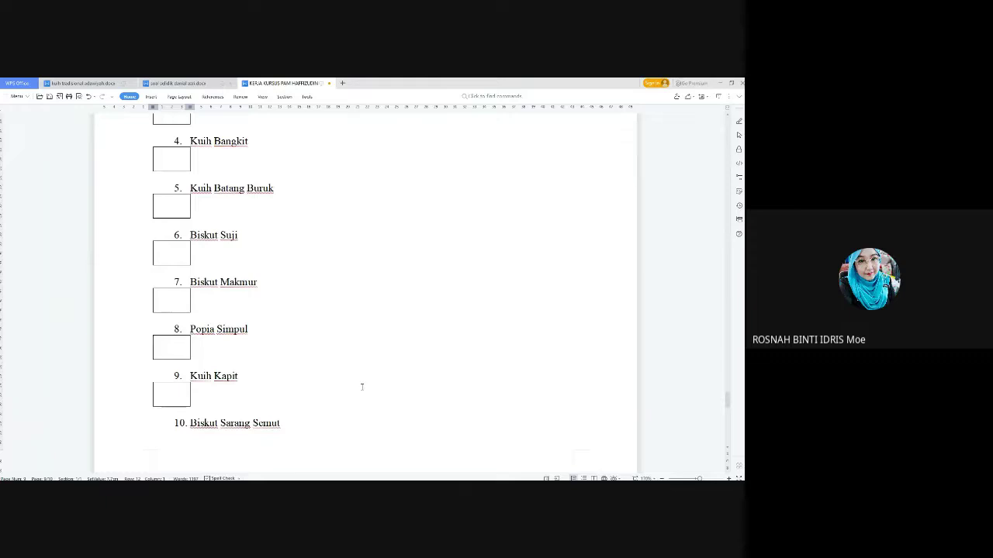
{"action": "scroll", "coordinate": [361, 386], "scroll_direction": "down", "scroll_amount": 3}
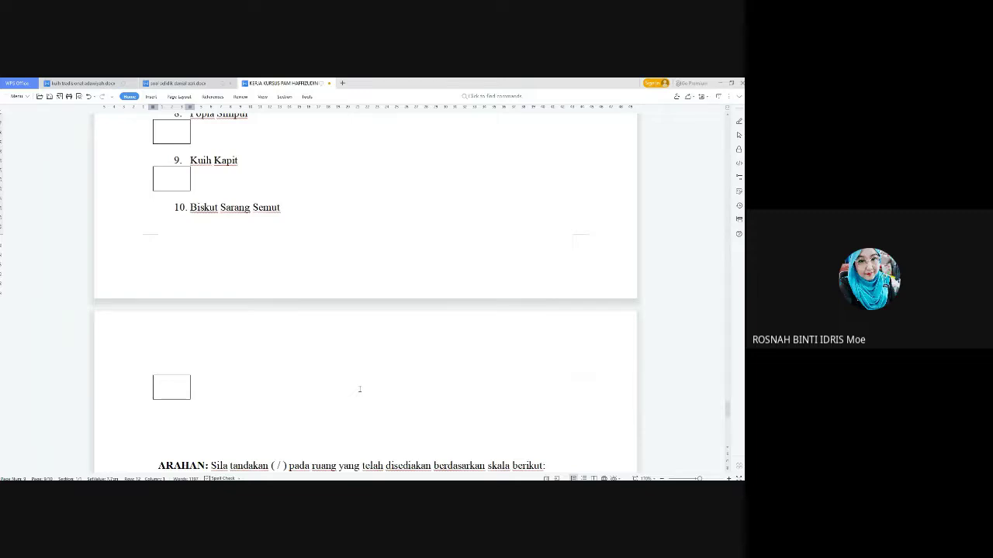
{"action": "scroll", "coordinate": [359, 388], "scroll_direction": "down", "scroll_amount": 3}
{"action": "scroll", "coordinate": [359, 388], "scroll_direction": "down", "scroll_amount": 1}
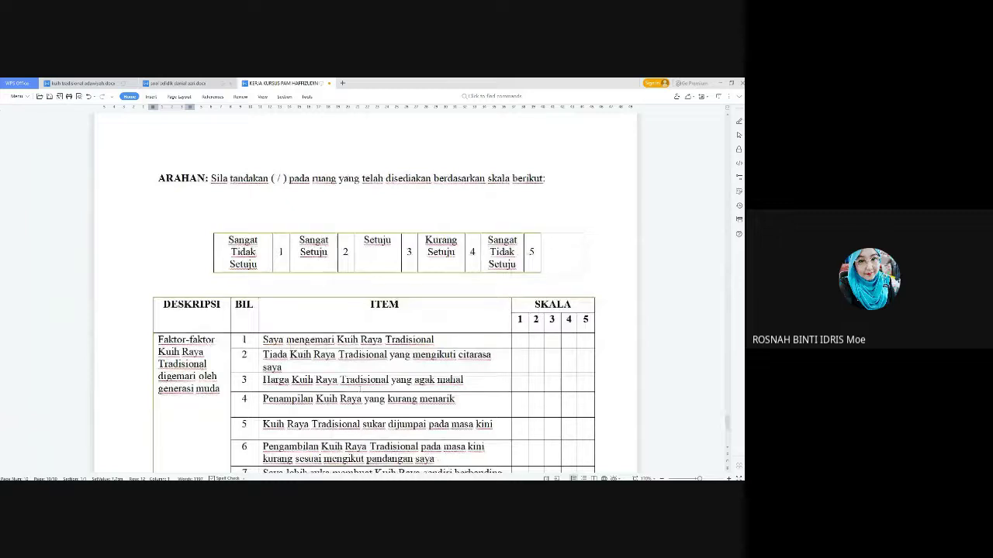
{"action": "scroll", "coordinate": [359, 389], "scroll_direction": "down", "scroll_amount": 1}
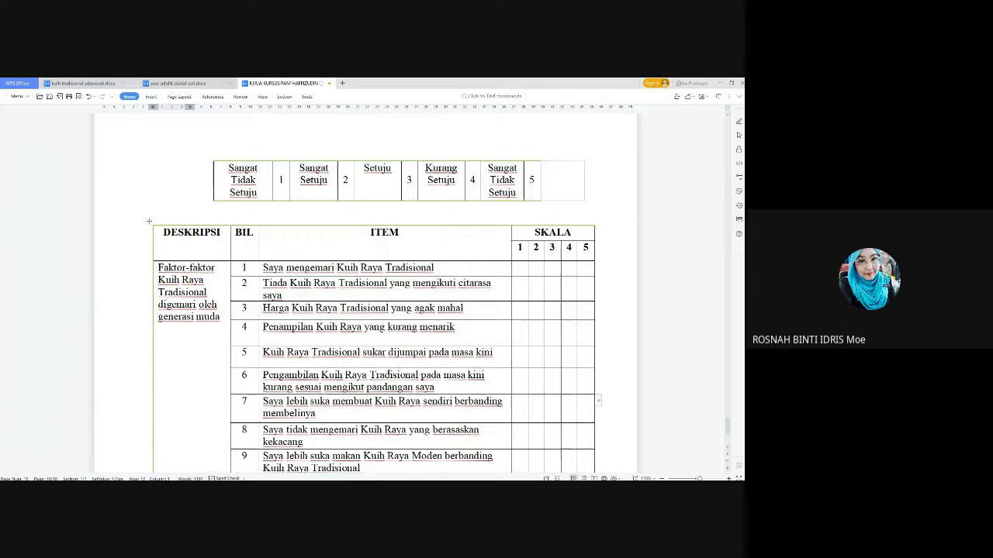
{"action": "scroll", "coordinate": [413, 361], "scroll_direction": "up", "scroll_amount": 2}
{"action": "scroll", "coordinate": [413, 361], "scroll_direction": "up", "scroll_amount": 3}
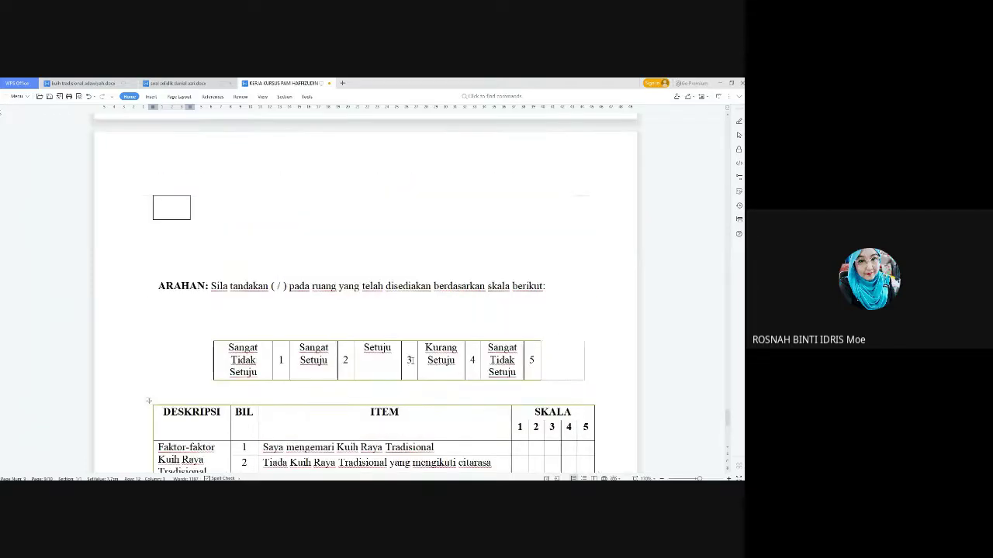
{"action": "scroll", "coordinate": [413, 360], "scroll_direction": "up", "scroll_amount": 10}
{"action": "scroll", "coordinate": [412, 361], "scroll_direction": "up", "scroll_amount": 4}
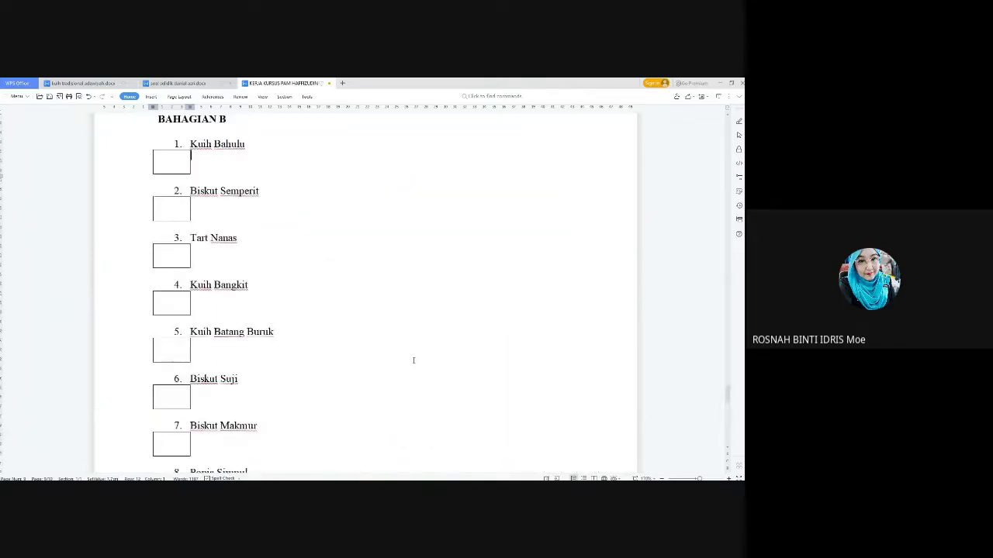
{"action": "scroll", "coordinate": [412, 361], "scroll_direction": "up", "scroll_amount": 4}
{"action": "scroll", "coordinate": [413, 360], "scroll_direction": "down", "scroll_amount": 5}
{"action": "scroll", "coordinate": [413, 360], "scroll_direction": "down", "scroll_amount": 15}
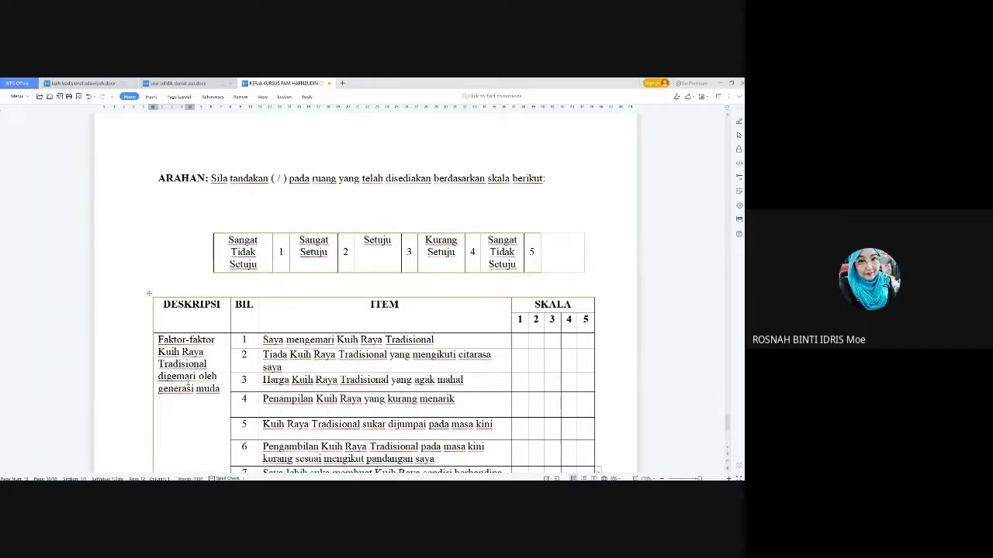
Step: Read the DESKRIPSI text and items 1 to 12 in the kuih raya table, checking the wording of items 6 and 10
{"action": "left_click", "coordinate": [216, 366]}
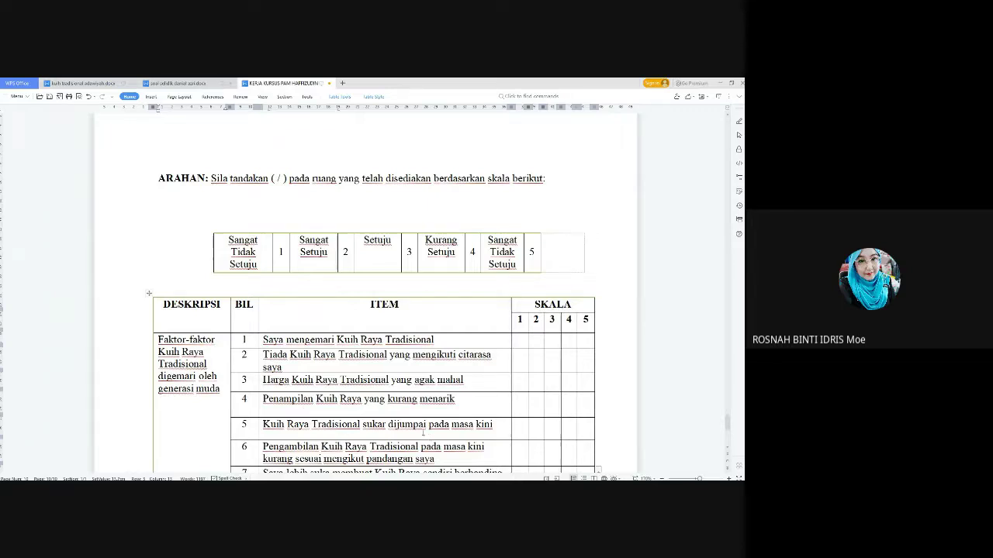
{"action": "scroll", "coordinate": [465, 423], "scroll_direction": "down", "scroll_amount": 2}
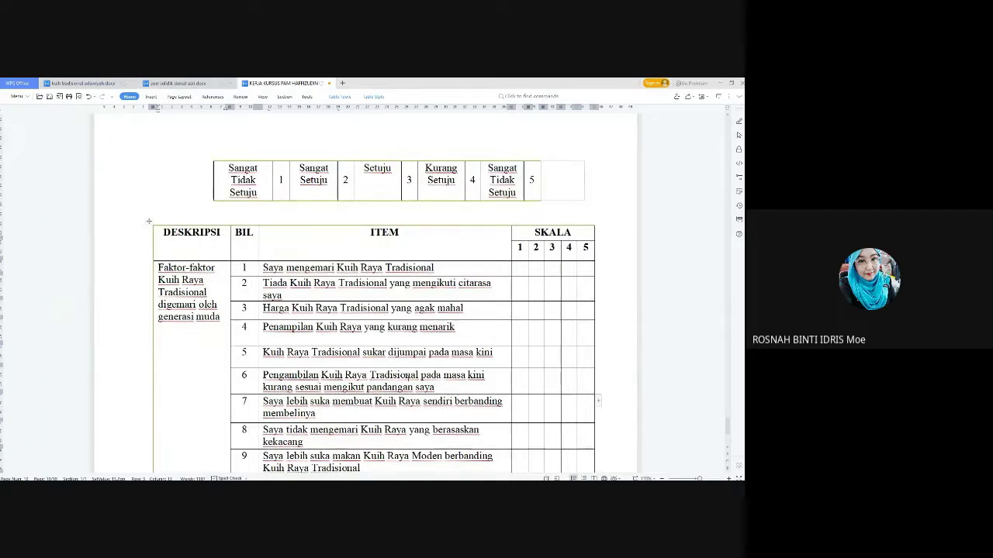
{"action": "left_click_drag", "start_coordinate": [356, 393], "coordinate": [356, 395]}
{"action": "triple_click", "coordinate": [383, 387]}
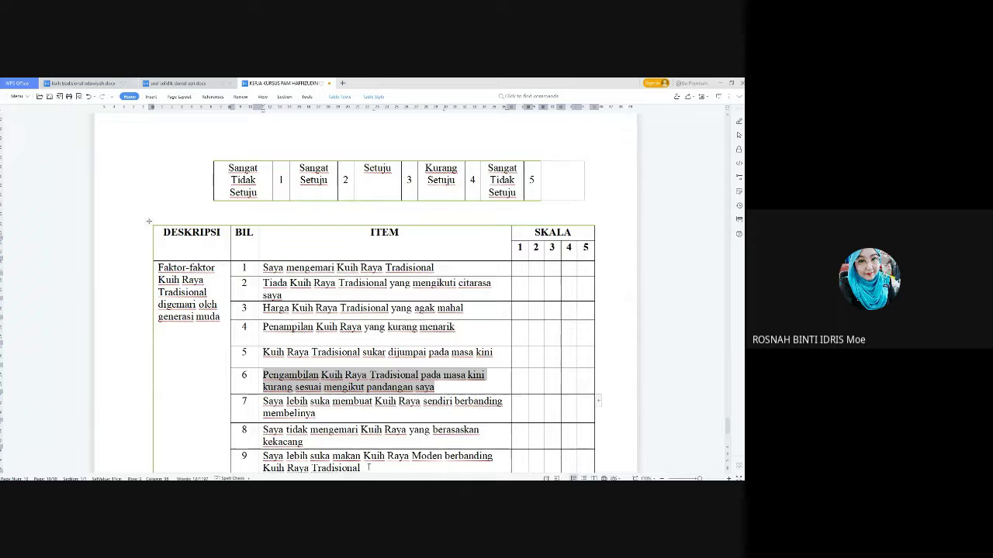
{"action": "scroll", "coordinate": [368, 468], "scroll_direction": "down", "scroll_amount": 3}
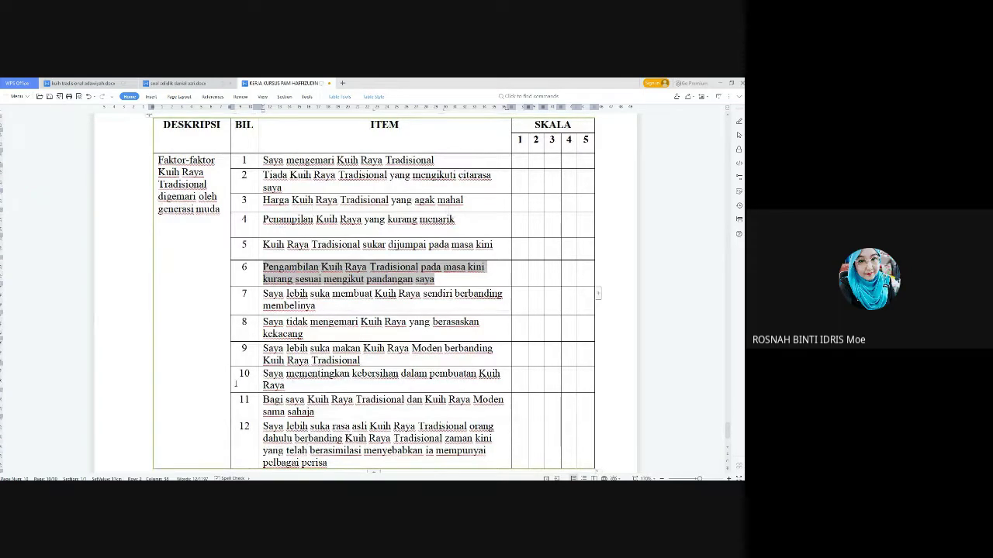
{"action": "left_click_drag", "start_coordinate": [373, 393], "coordinate": [372, 393]}
{"action": "left_click", "coordinate": [297, 386]}
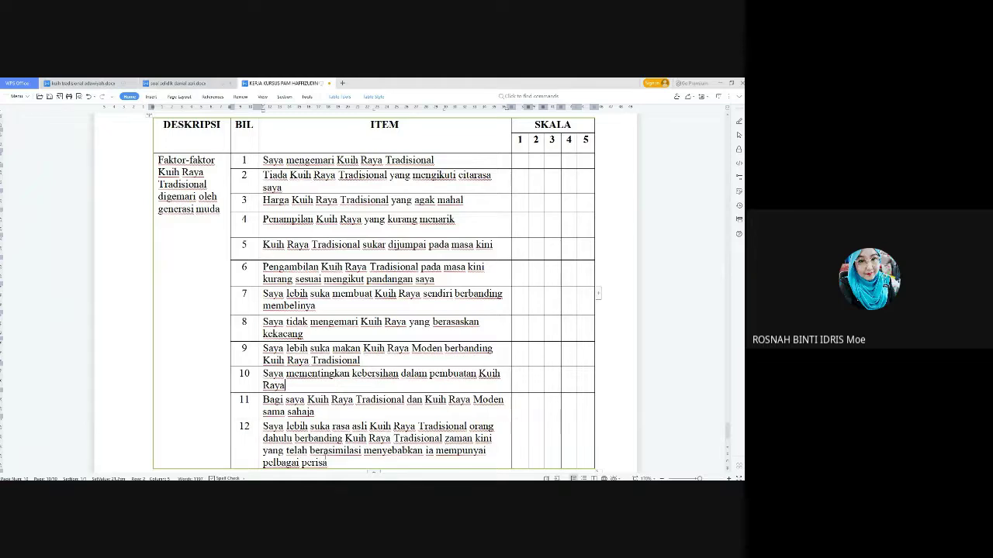
{"action": "scroll", "coordinate": [339, 440], "scroll_direction": "down", "scroll_amount": 1}
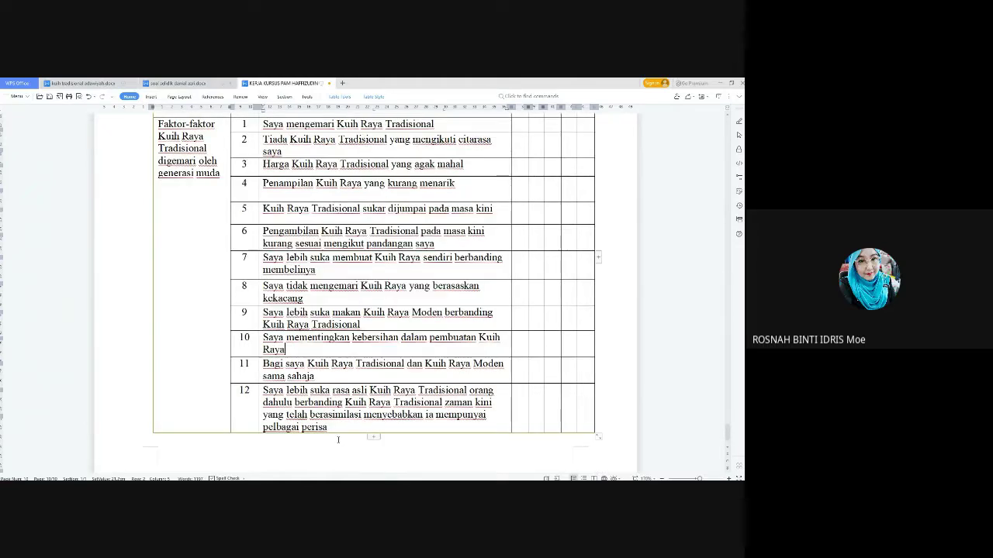
{"action": "scroll", "coordinate": [338, 440], "scroll_direction": "down", "scroll_amount": 1}
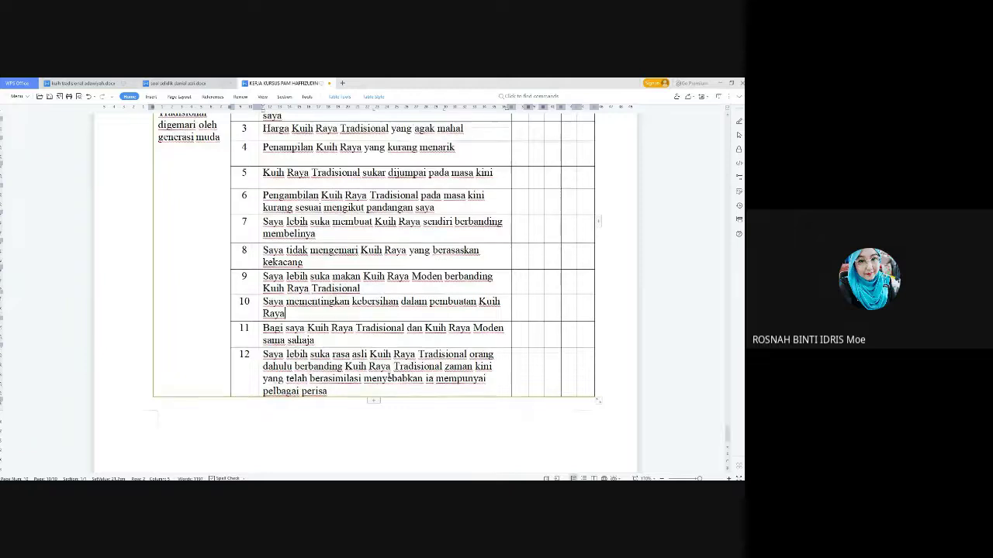
Step: Insert "tidak" before "digemari" in the DESKRIPSI cell about Kuih Raya Tradisional and generasi muda
{"action": "scroll", "coordinate": [389, 376], "scroll_direction": "up", "scroll_amount": 3}
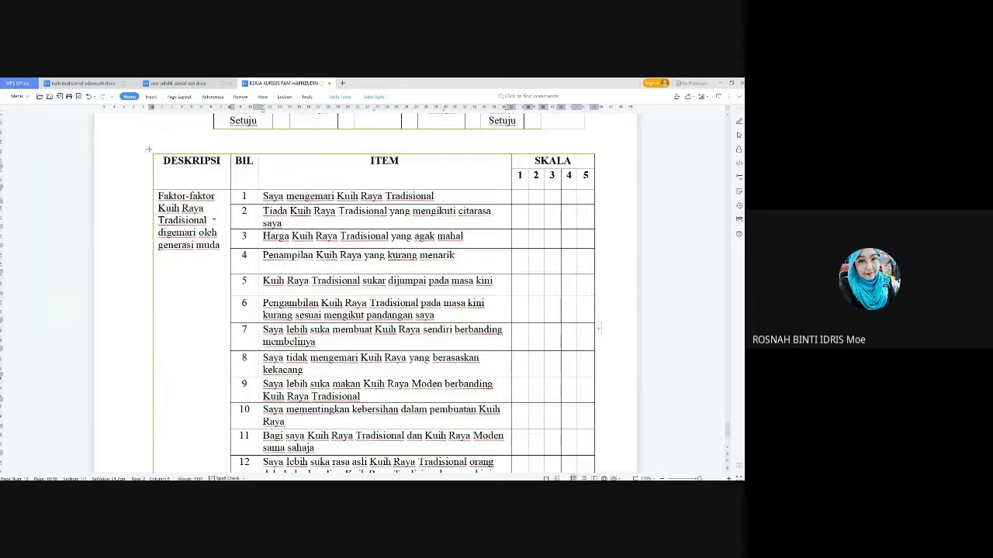
{"action": "left_click", "coordinate": [206, 221]}
{"action": "type", "text": "tidak"}
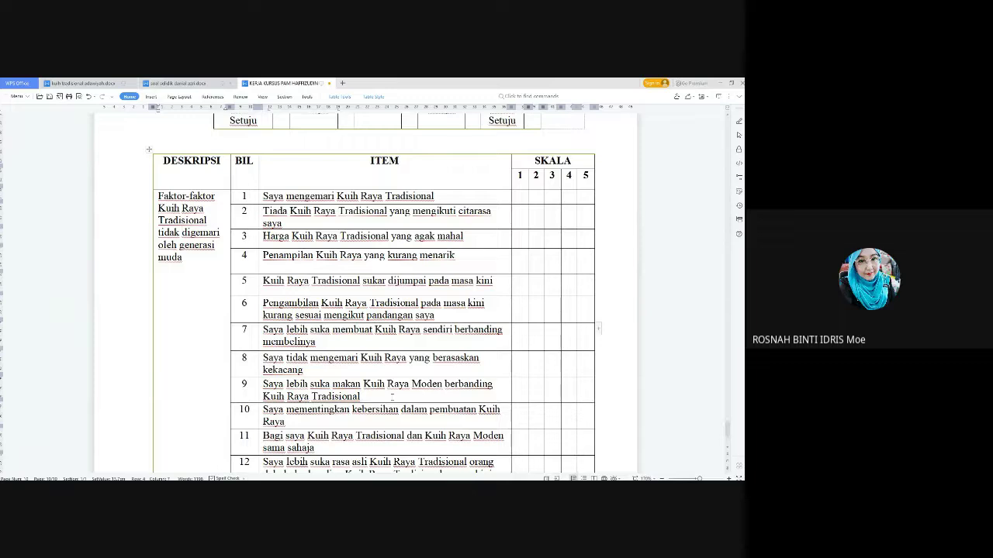
Step: Recheck the scale and the table's items 1 to 12 against the reworded DESKRIPSI text
{"action": "scroll", "coordinate": [393, 396], "scroll_direction": "down", "scroll_amount": 3}
{"action": "scroll", "coordinate": [393, 396], "scroll_direction": "up", "scroll_amount": 1}
{"action": "scroll", "coordinate": [393, 396], "scroll_direction": "down", "scroll_amount": 1}
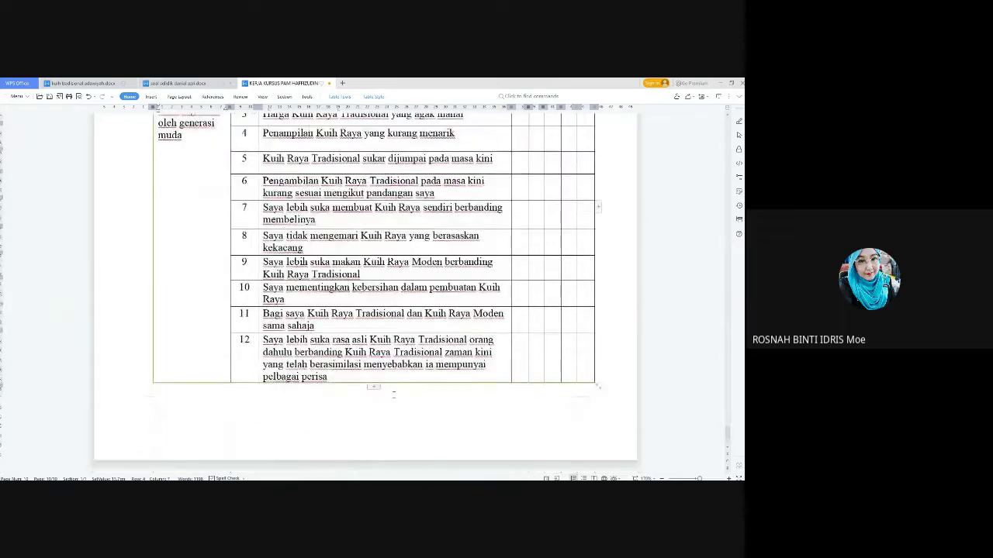
{"action": "scroll", "coordinate": [394, 396], "scroll_direction": "up", "scroll_amount": 3}
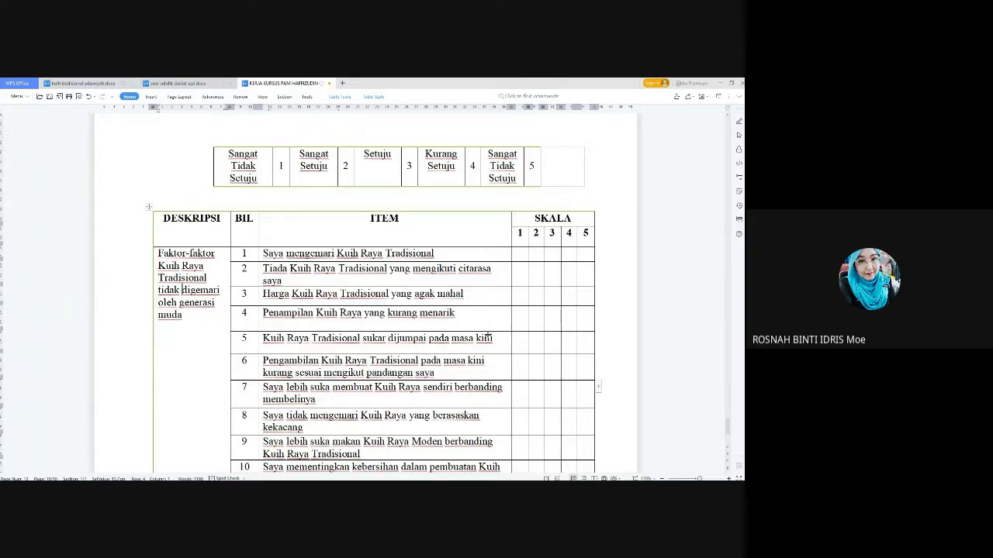
{"action": "scroll", "coordinate": [484, 352], "scroll_direction": "down", "scroll_amount": 3}
{"action": "scroll", "coordinate": [372, 295], "scroll_direction": "up", "scroll_amount": 1}
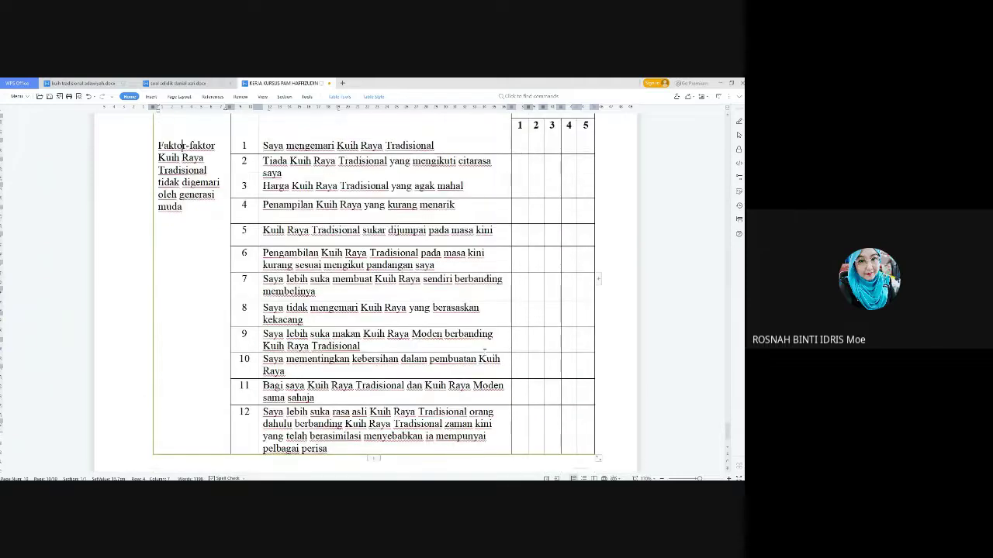
{"action": "scroll", "coordinate": [372, 294], "scroll_direction": "up", "scroll_amount": 1}
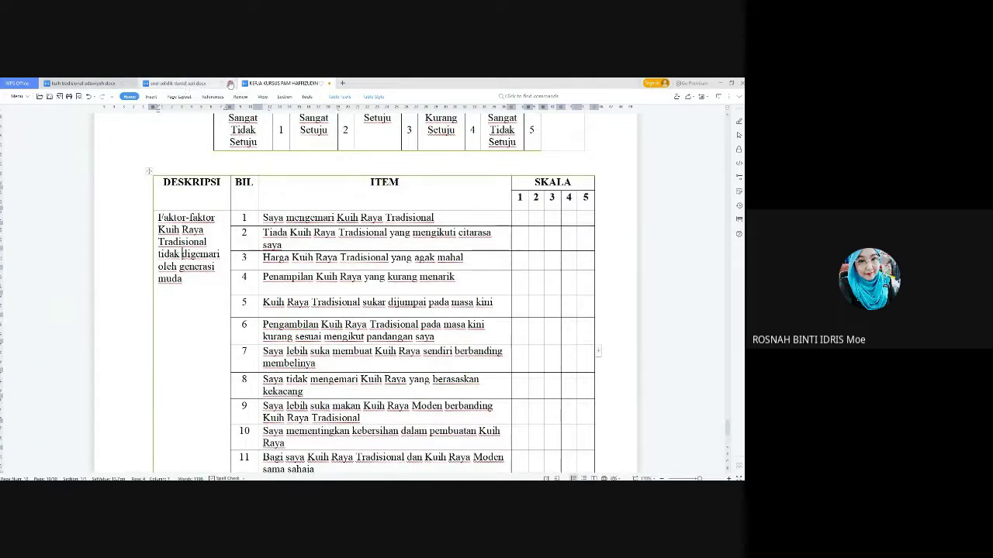
Step: Close the dodol questionnaire and the Kuih Raya Tradisional questionnaire without saving their changes
{"action": "left_click", "coordinate": [231, 83]}
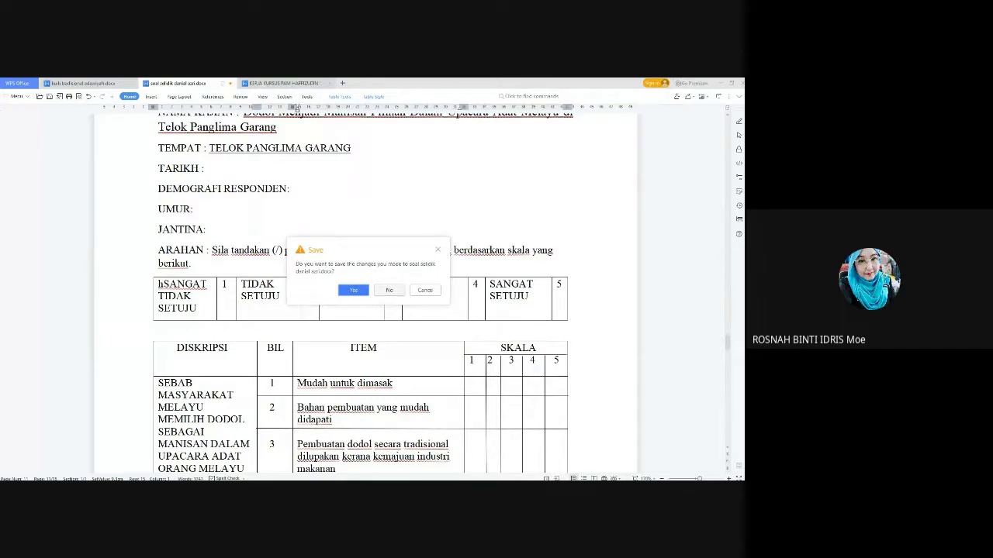
{"action": "left_click", "coordinate": [388, 290]}
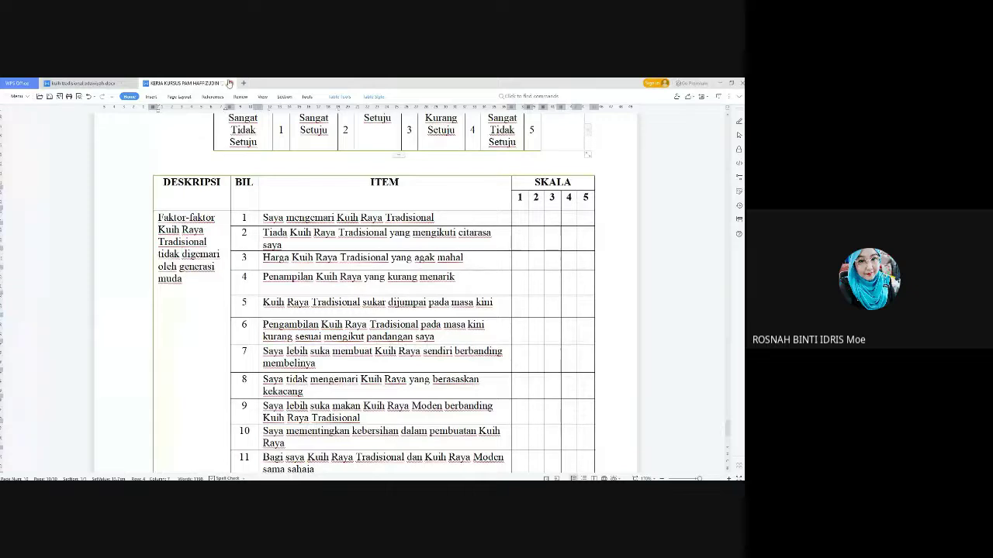
{"action": "left_click", "coordinate": [229, 83]}
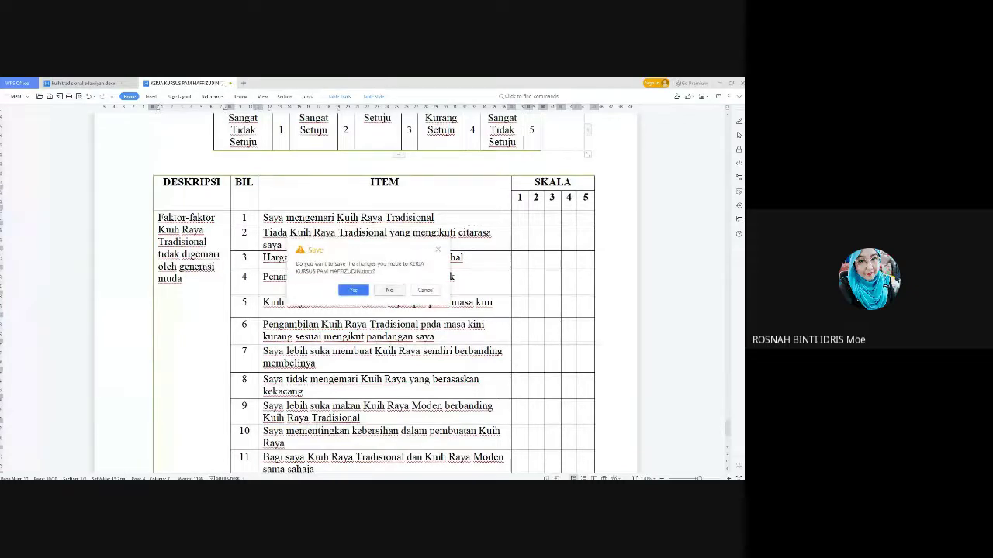
{"action": "left_click", "coordinate": [389, 290]}
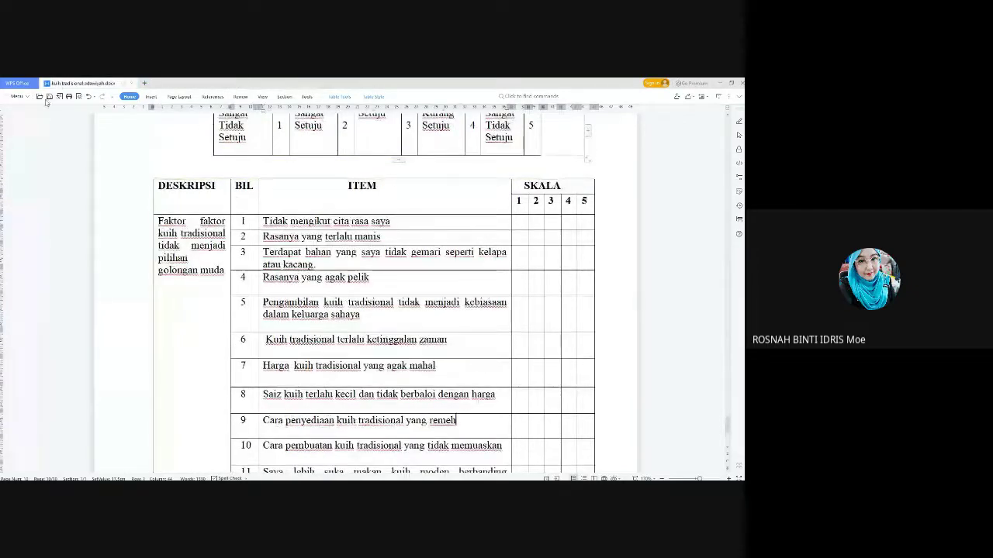